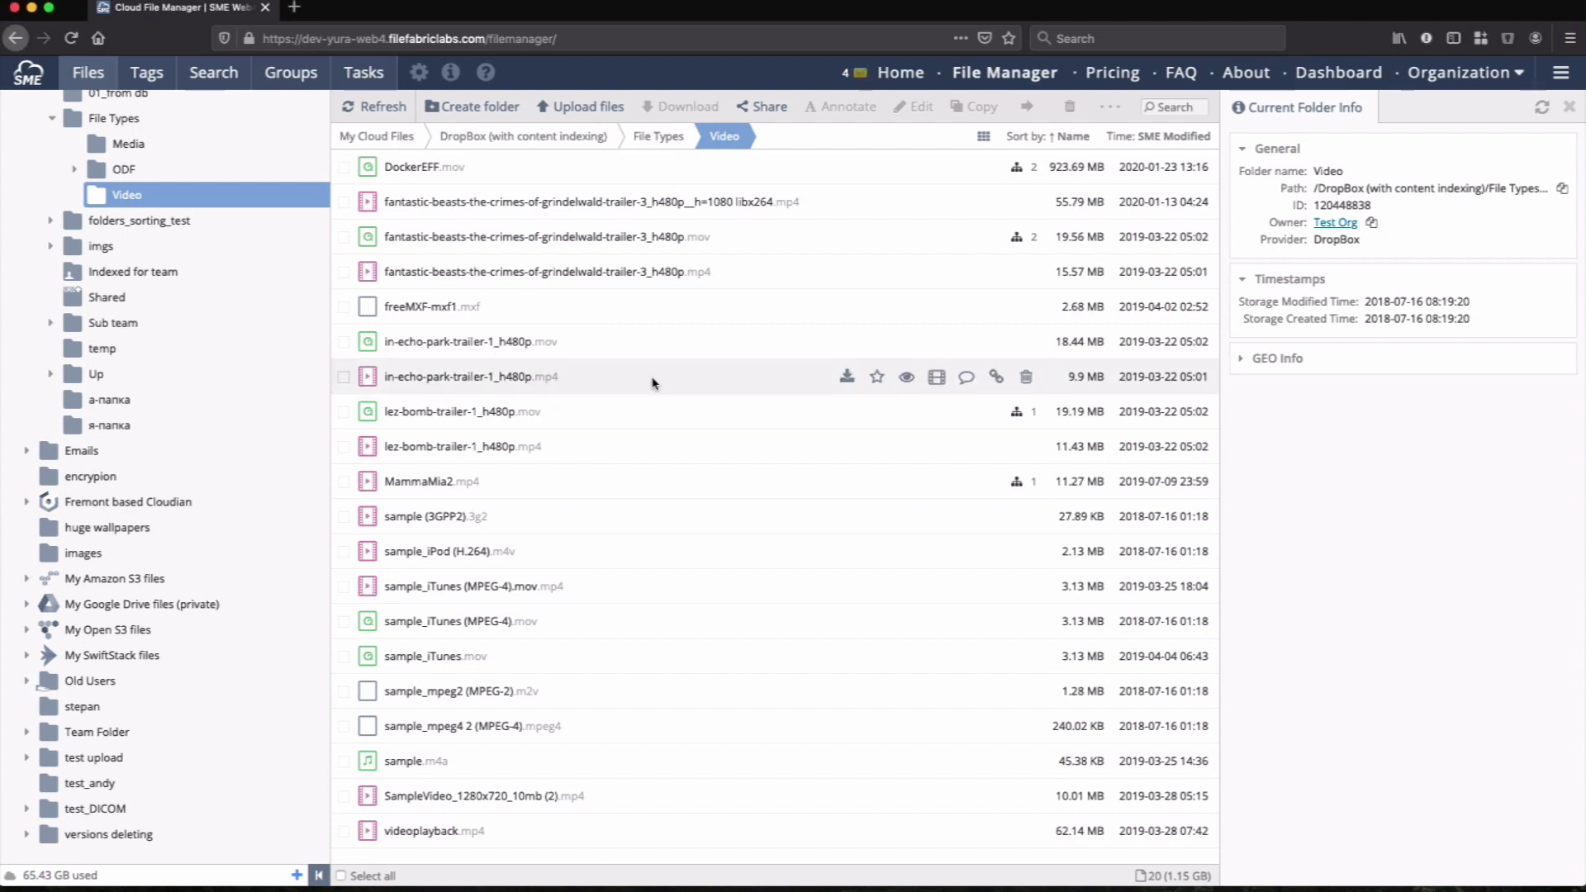
Play in-echo-park-trailer-1_h480p.mp4 from the Video folder in the browser player
left_click(938, 380)
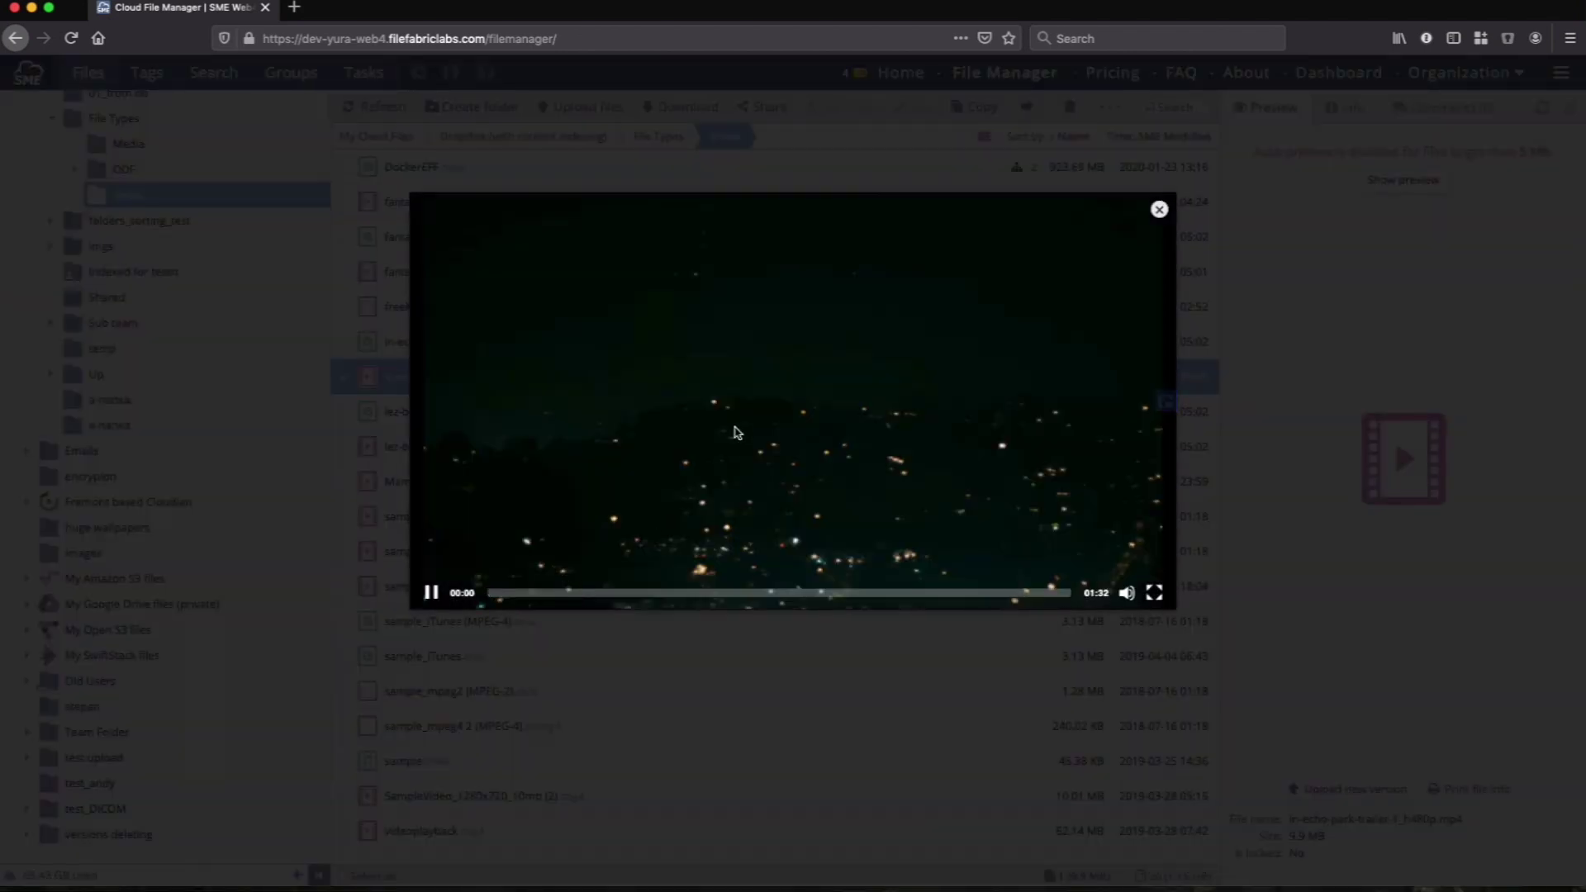
Skip ahead in the MP4 trailer, then close the video player
left_click(751, 593)
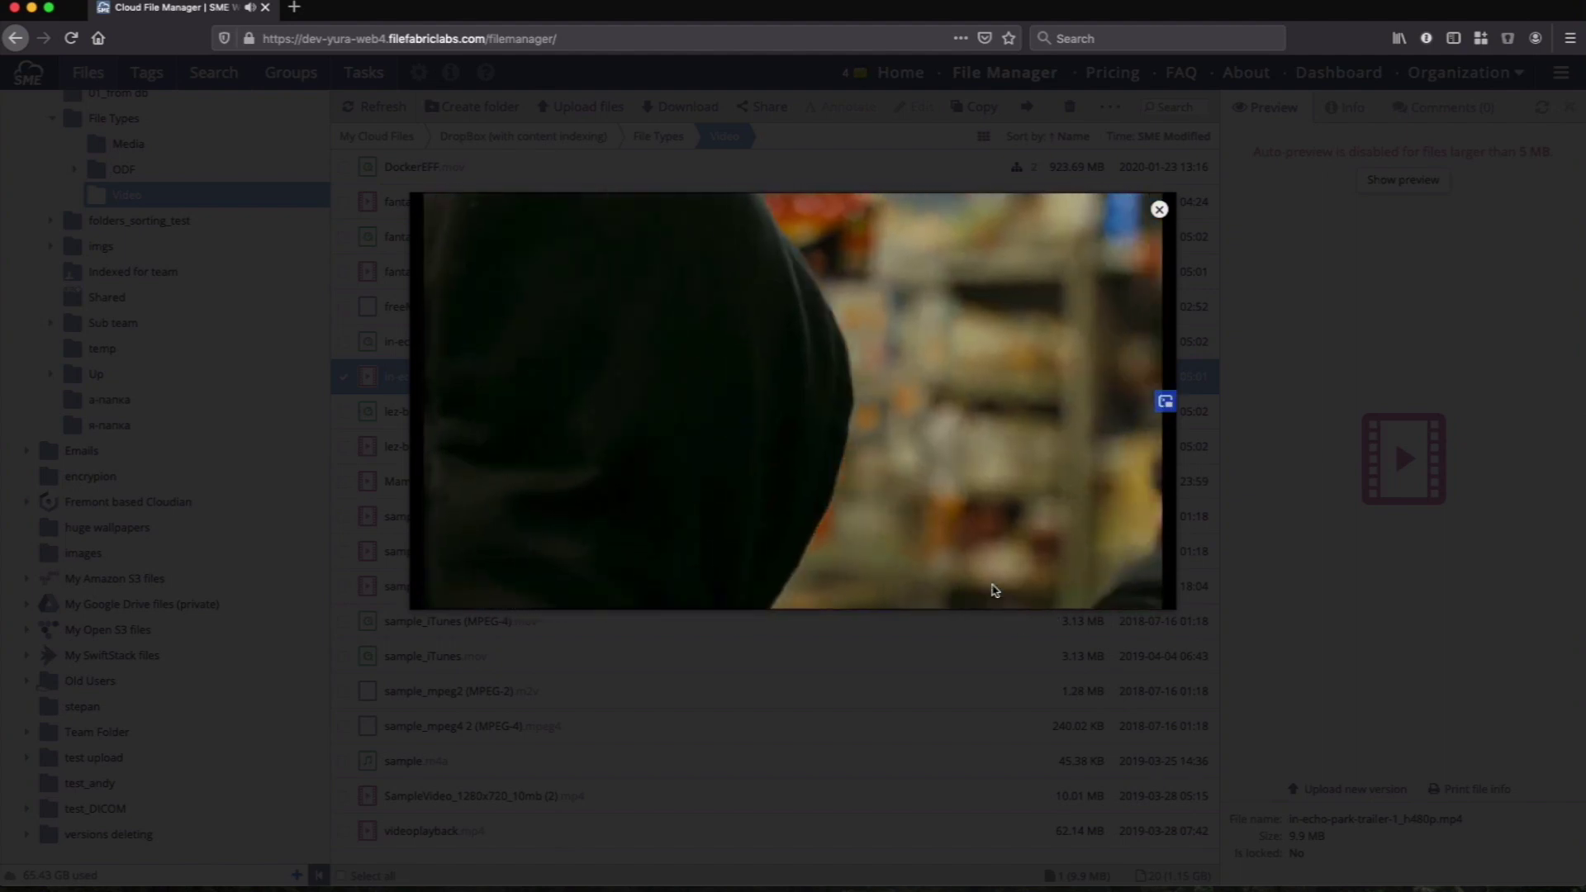
left_click(1159, 210)
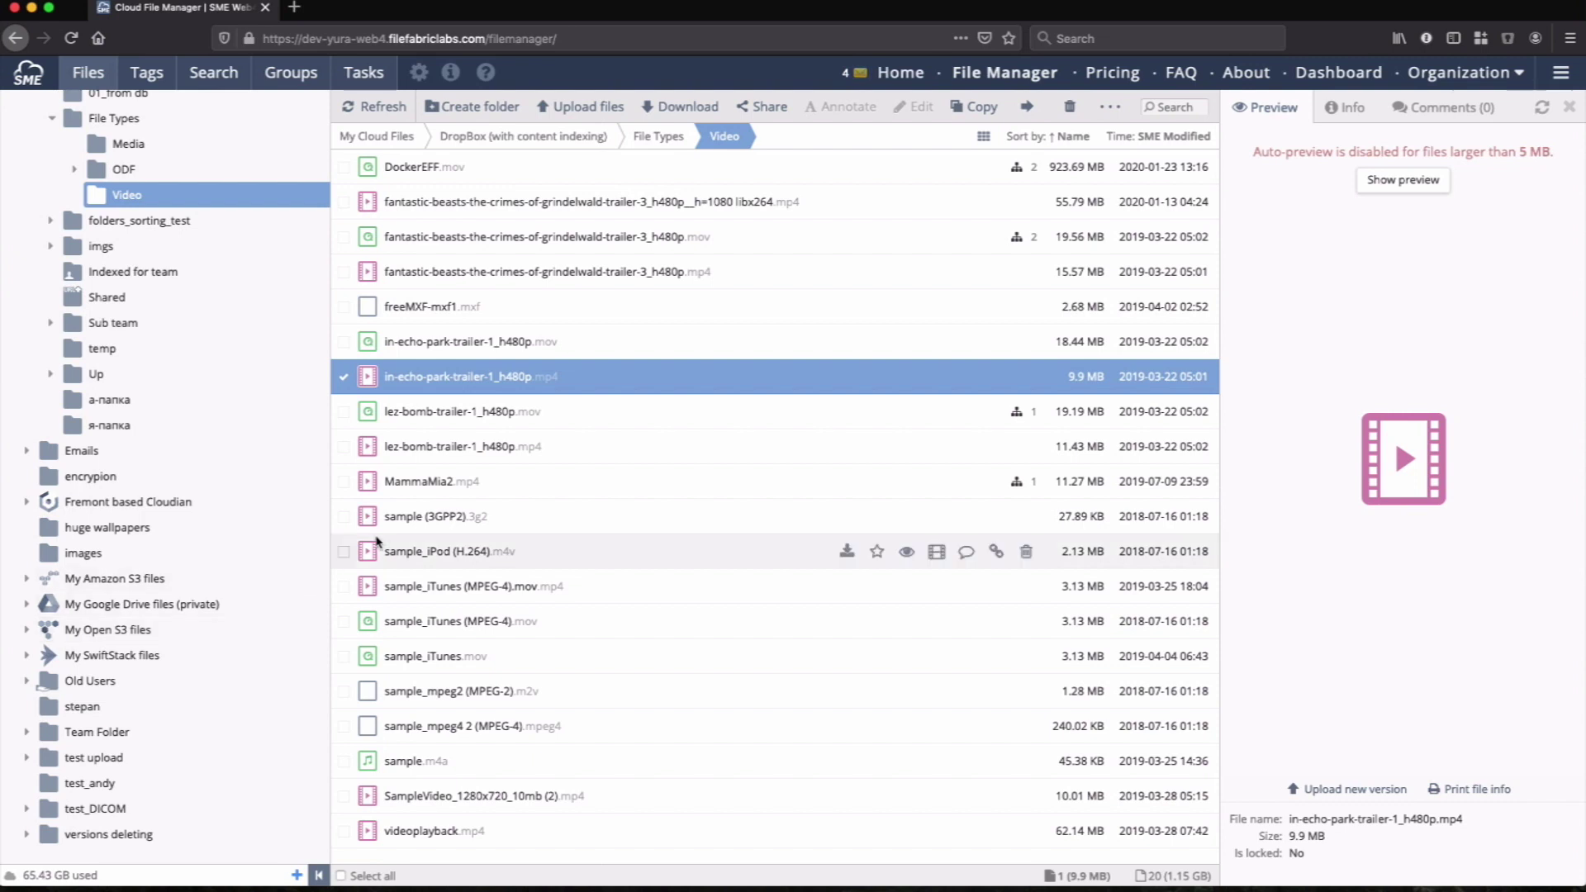
Play in-echo-park-trailer-1_h480p.mov, skip through to its closing title card, then close it
left_click(343, 376)
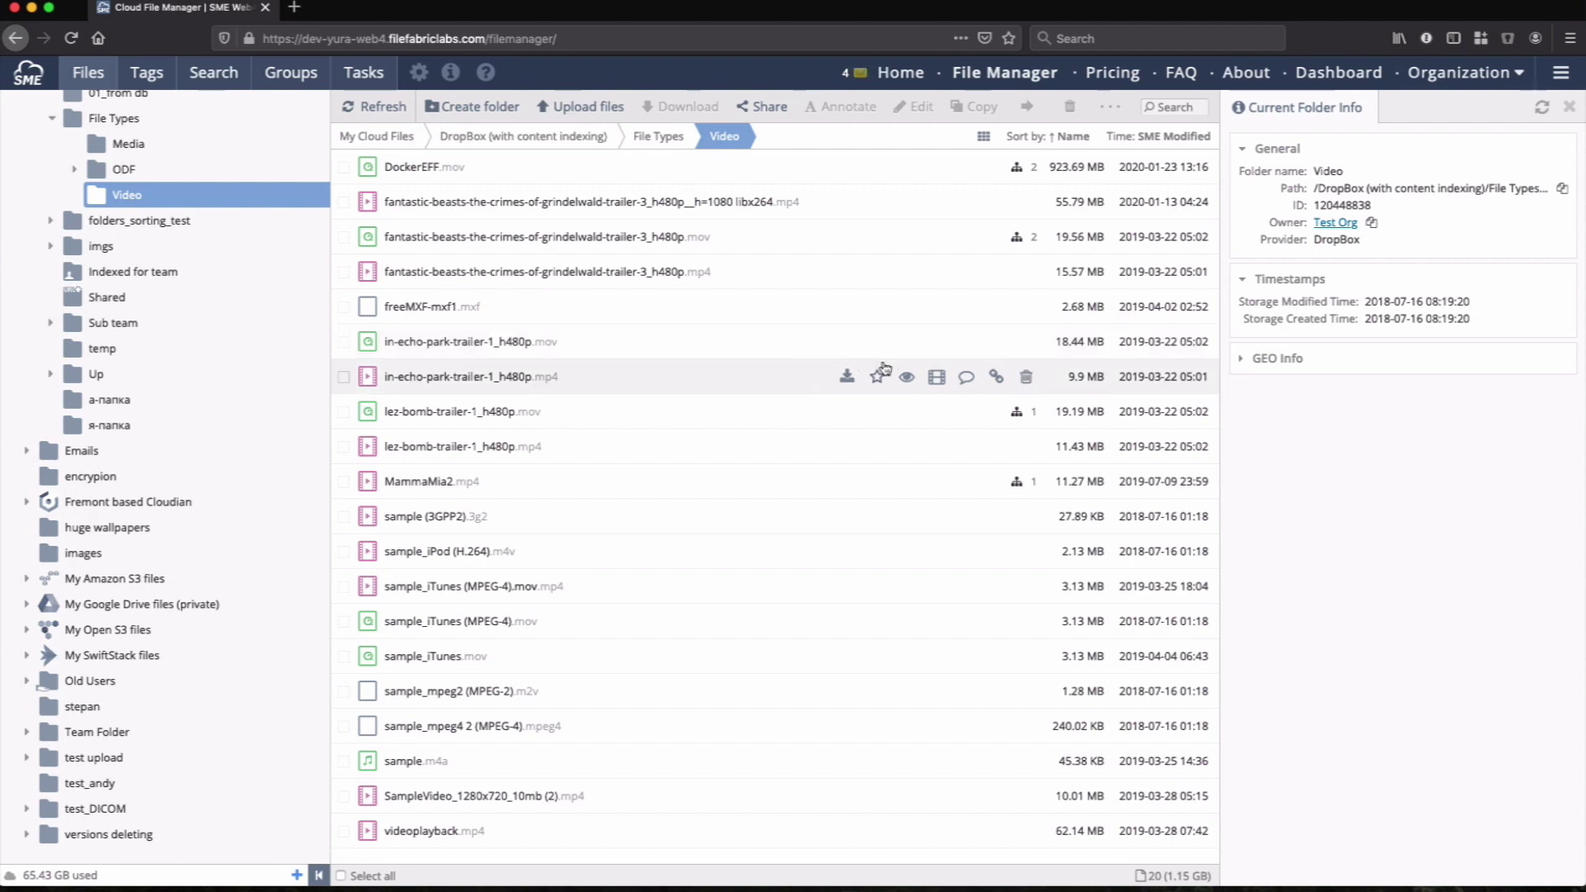
left_click(937, 342)
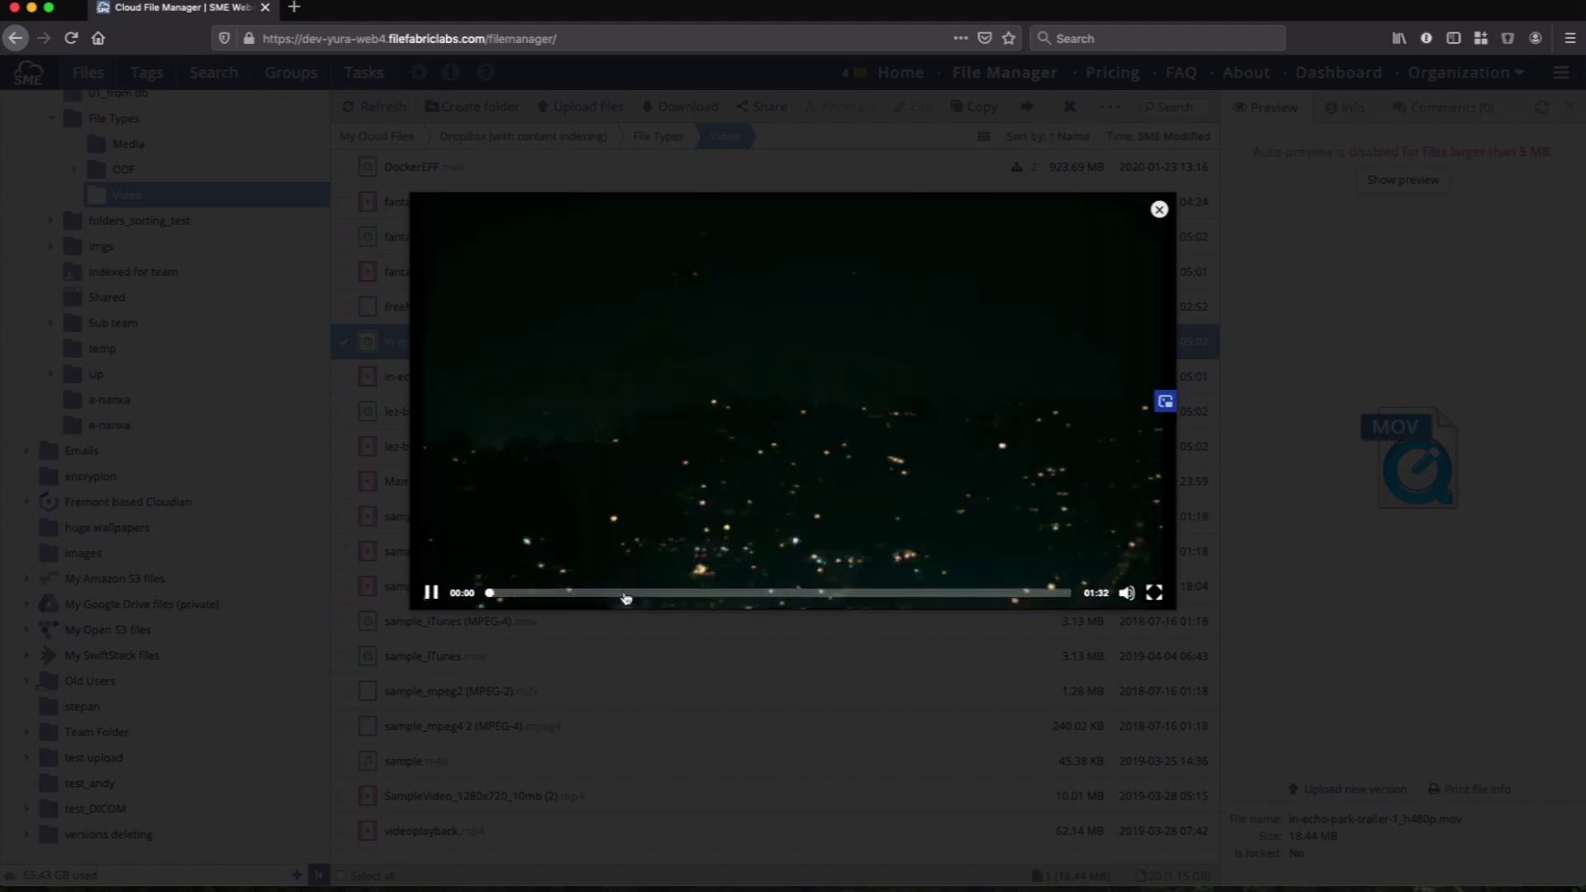
left_click(631, 592)
left_click(923, 593)
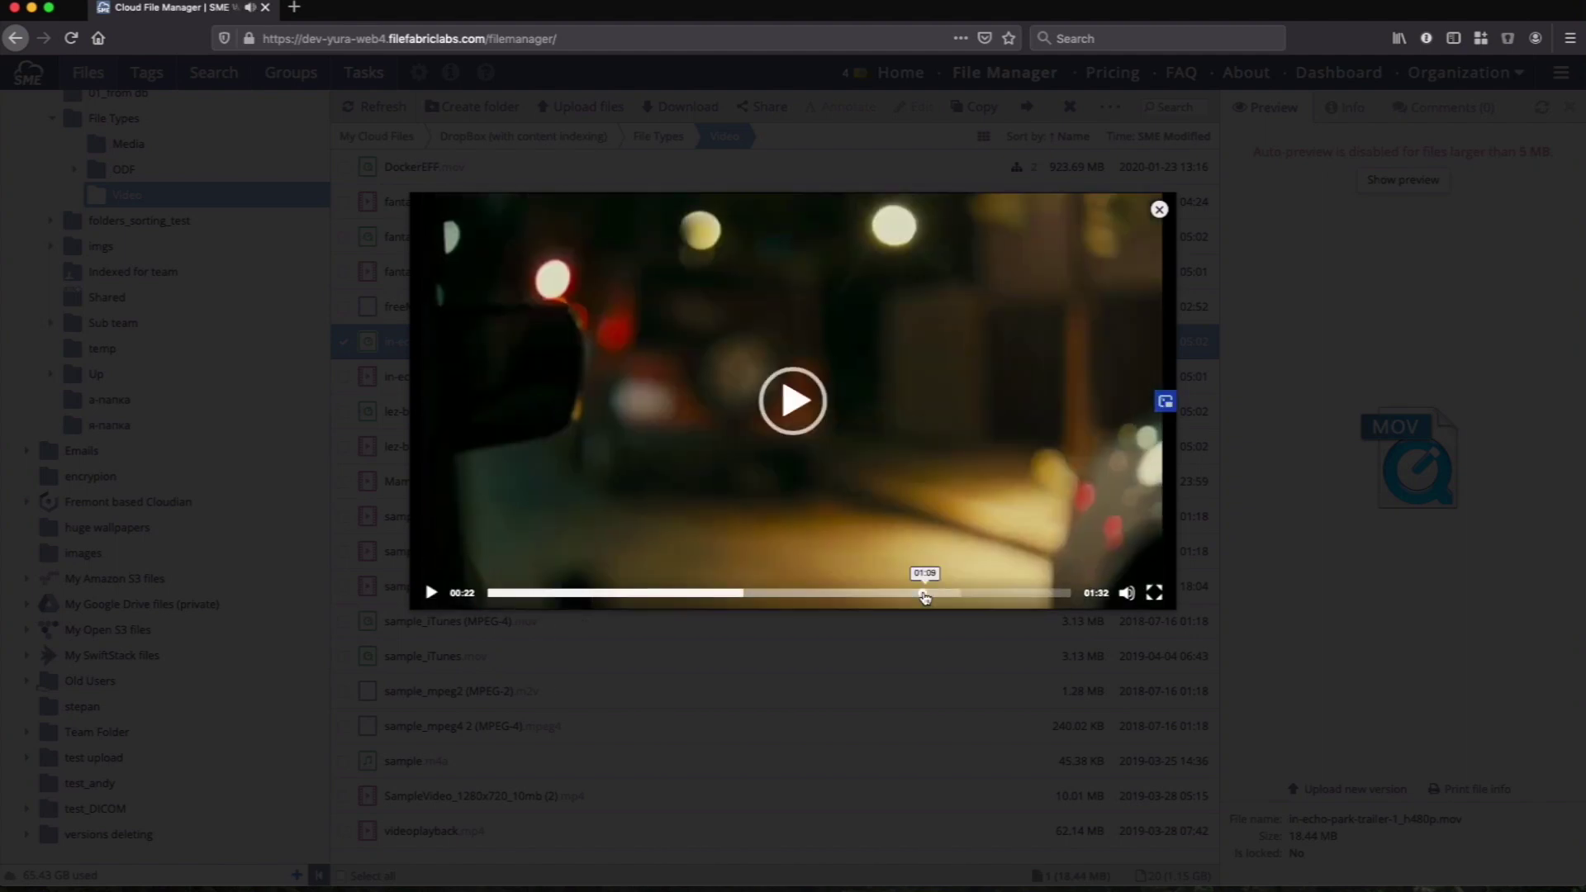
left_click(1036, 593)
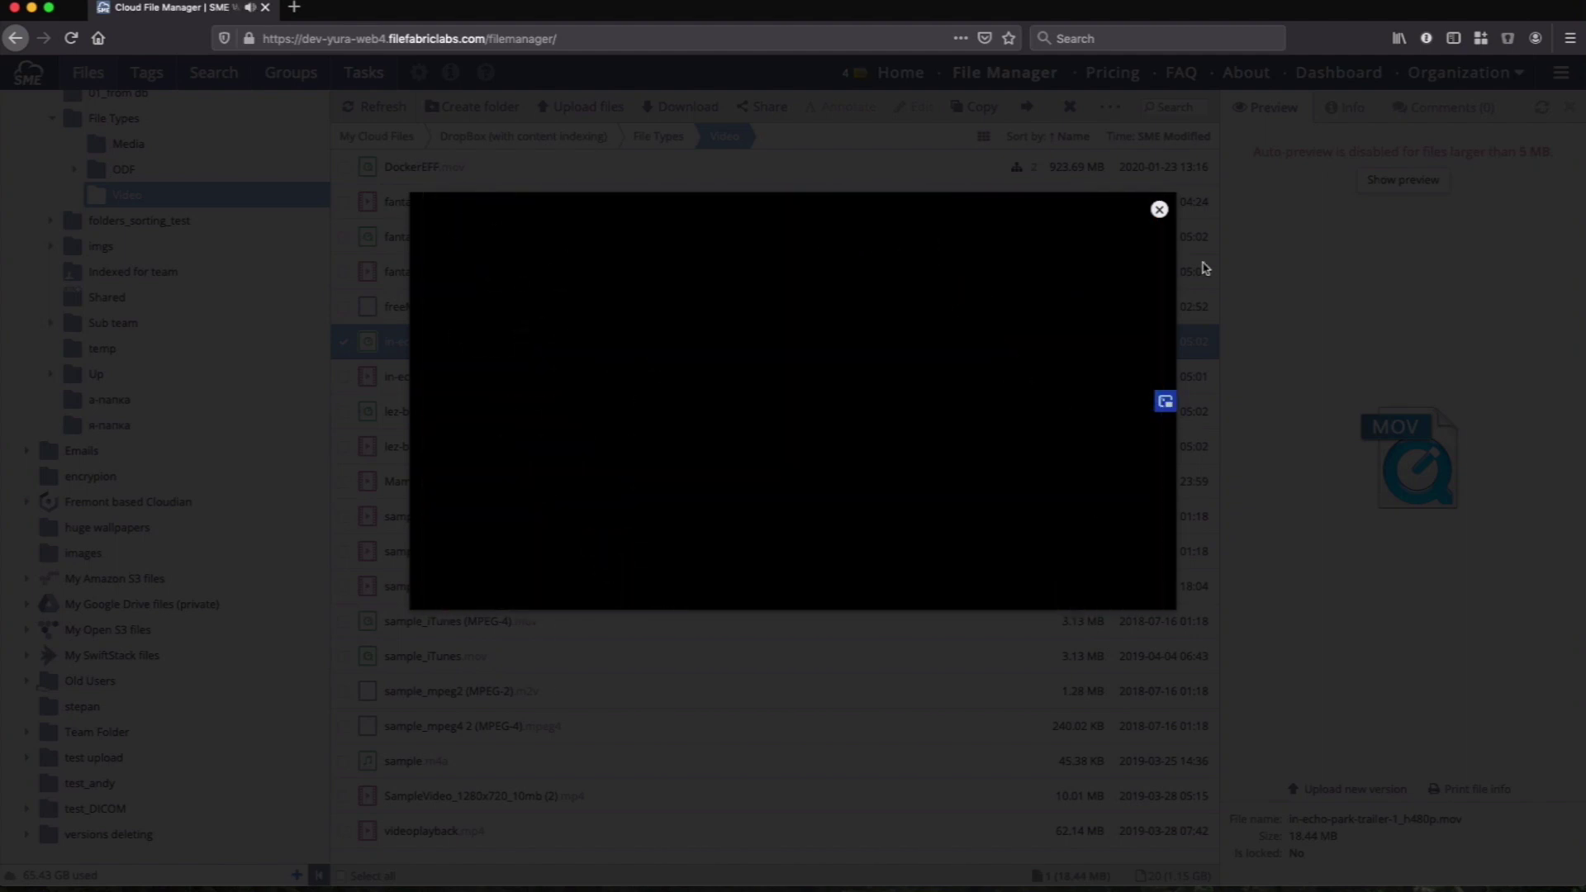
left_click(1161, 210)
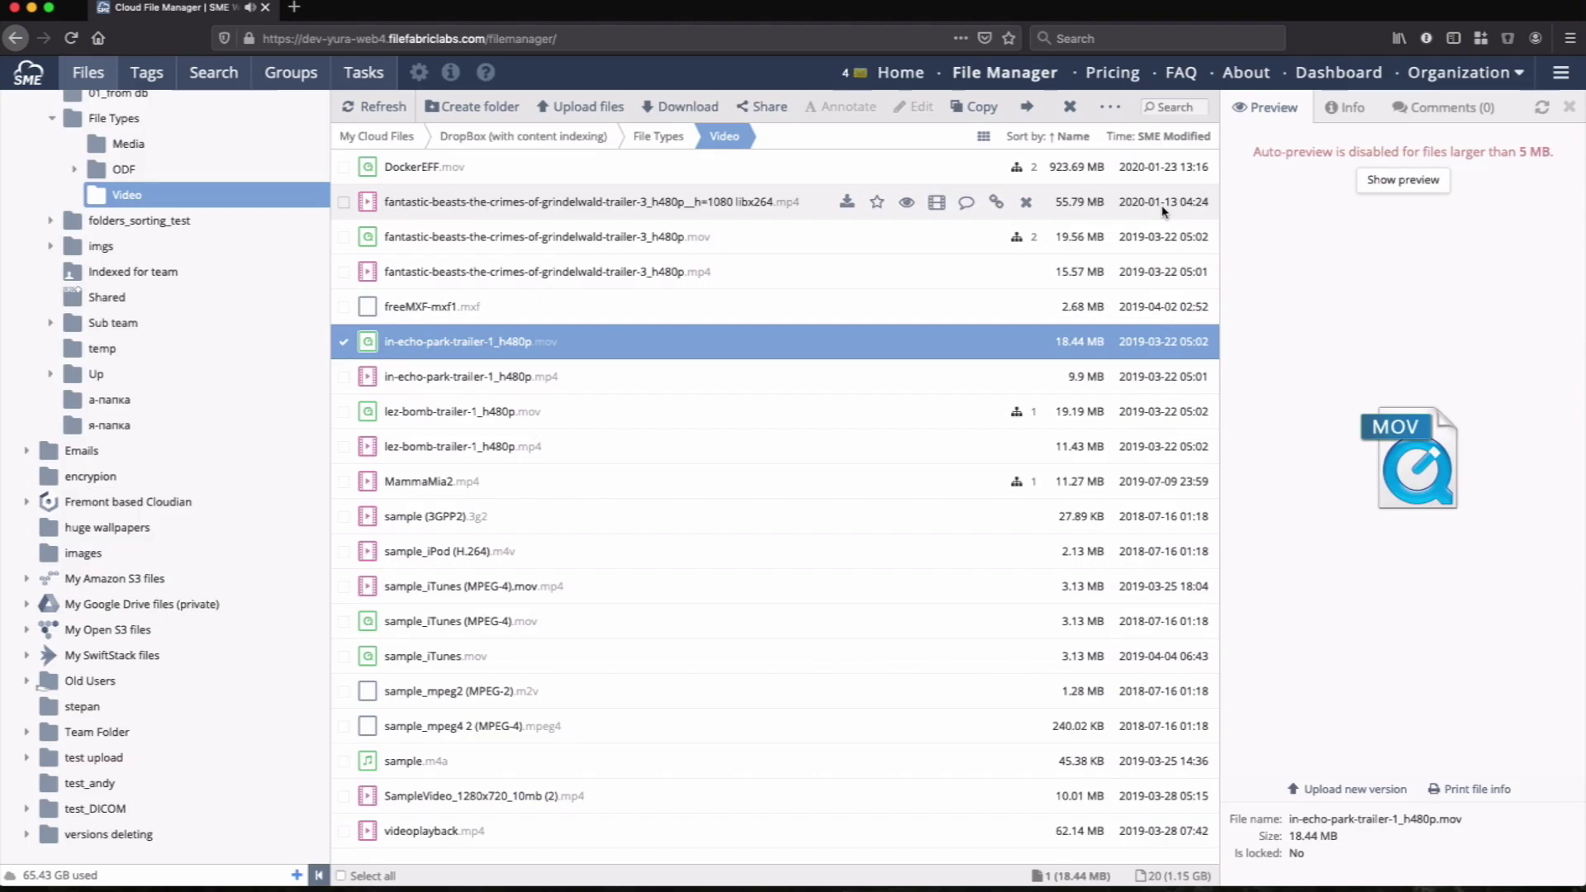
Expand DockerEFF.mov and preview its DockerEFF_mediainfo.txt report
left_click(343, 342)
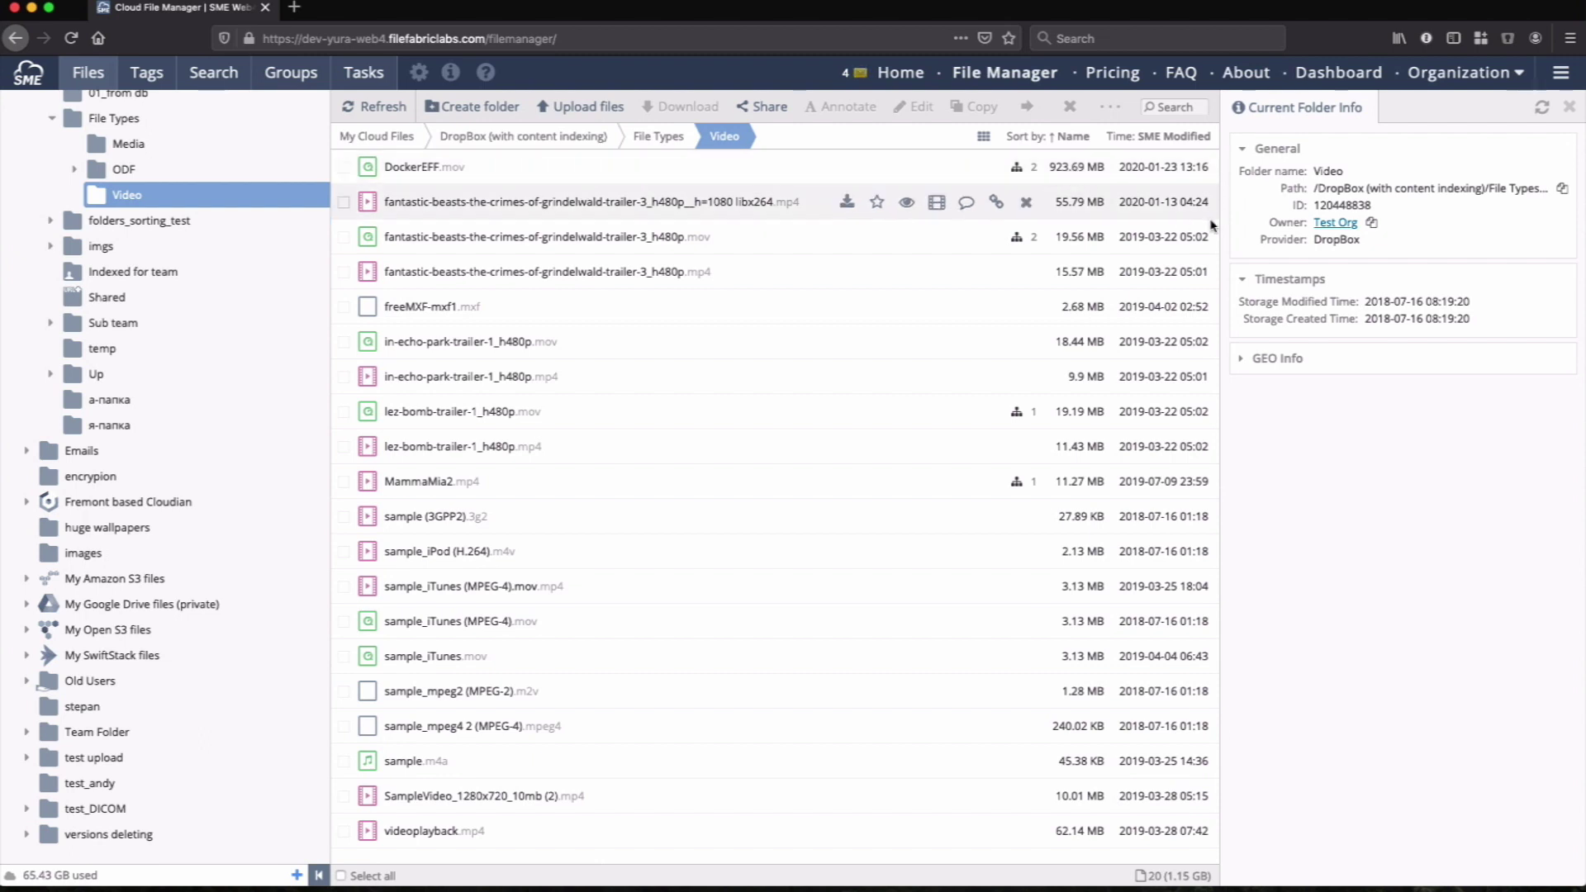
left_click(1015, 174)
left_click(1016, 174)
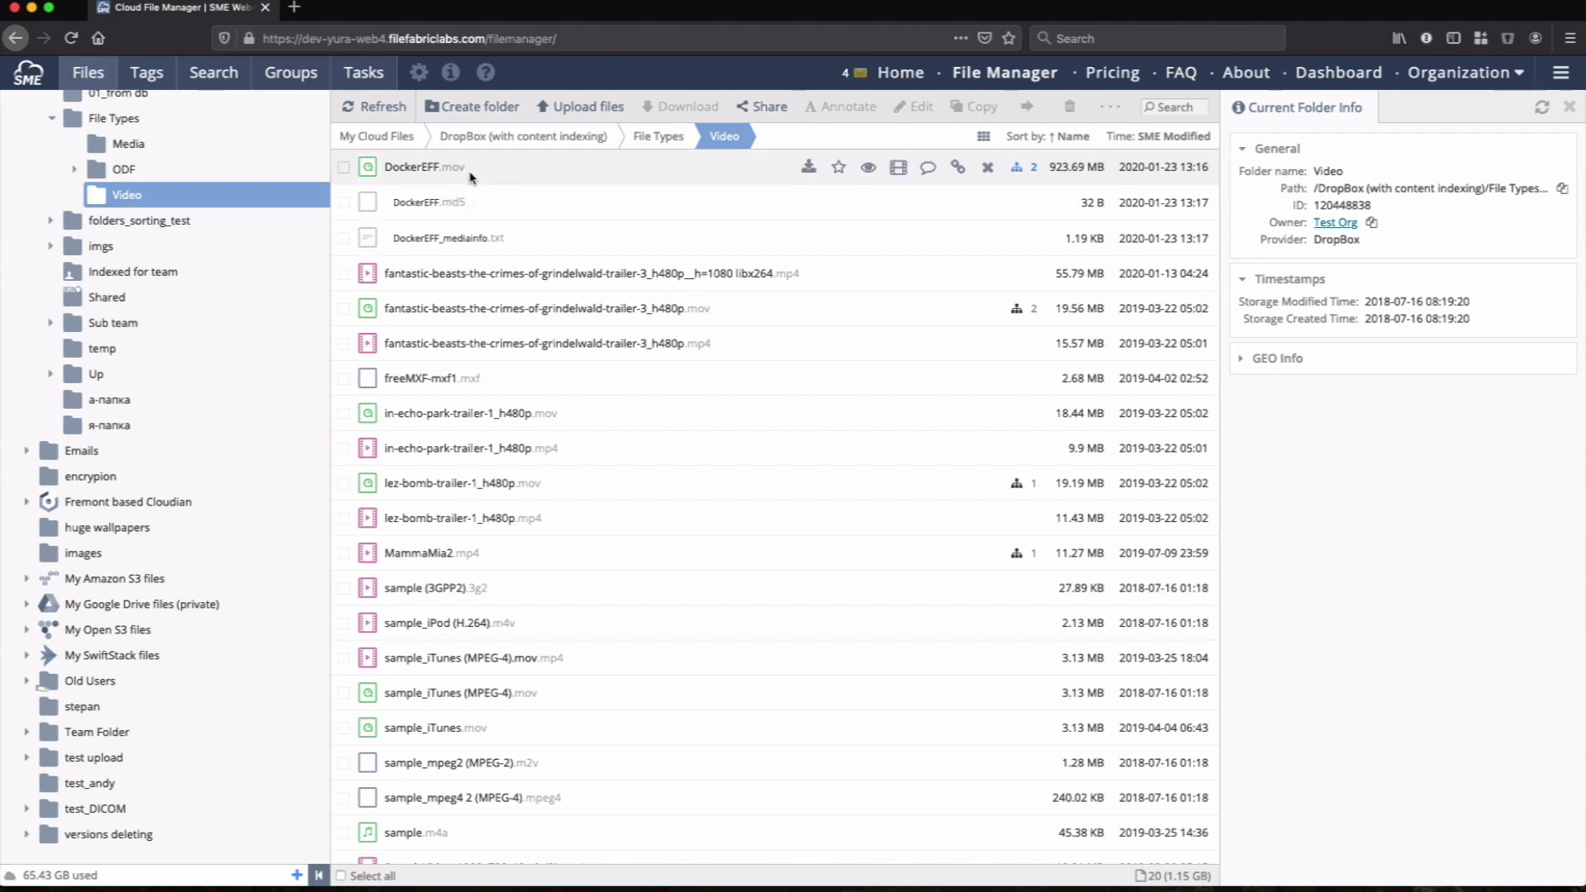
left_click(343, 240)
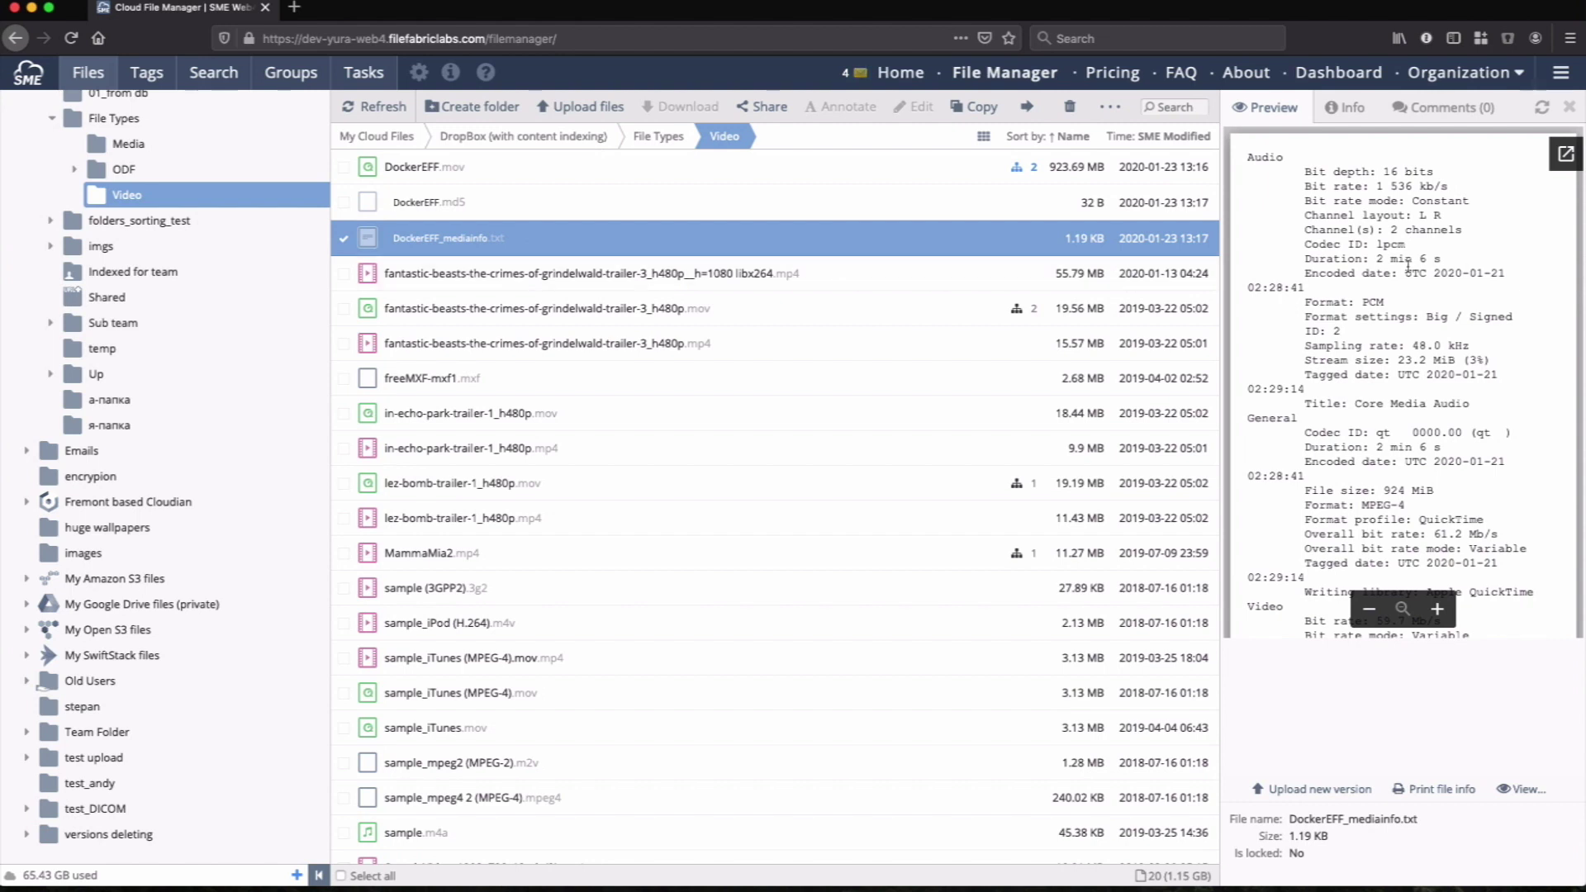
Highlight the ProRes format and 422 LT profile in the report, then try playing DockerEFF.mov
scroll(1408, 265, "down", 5)
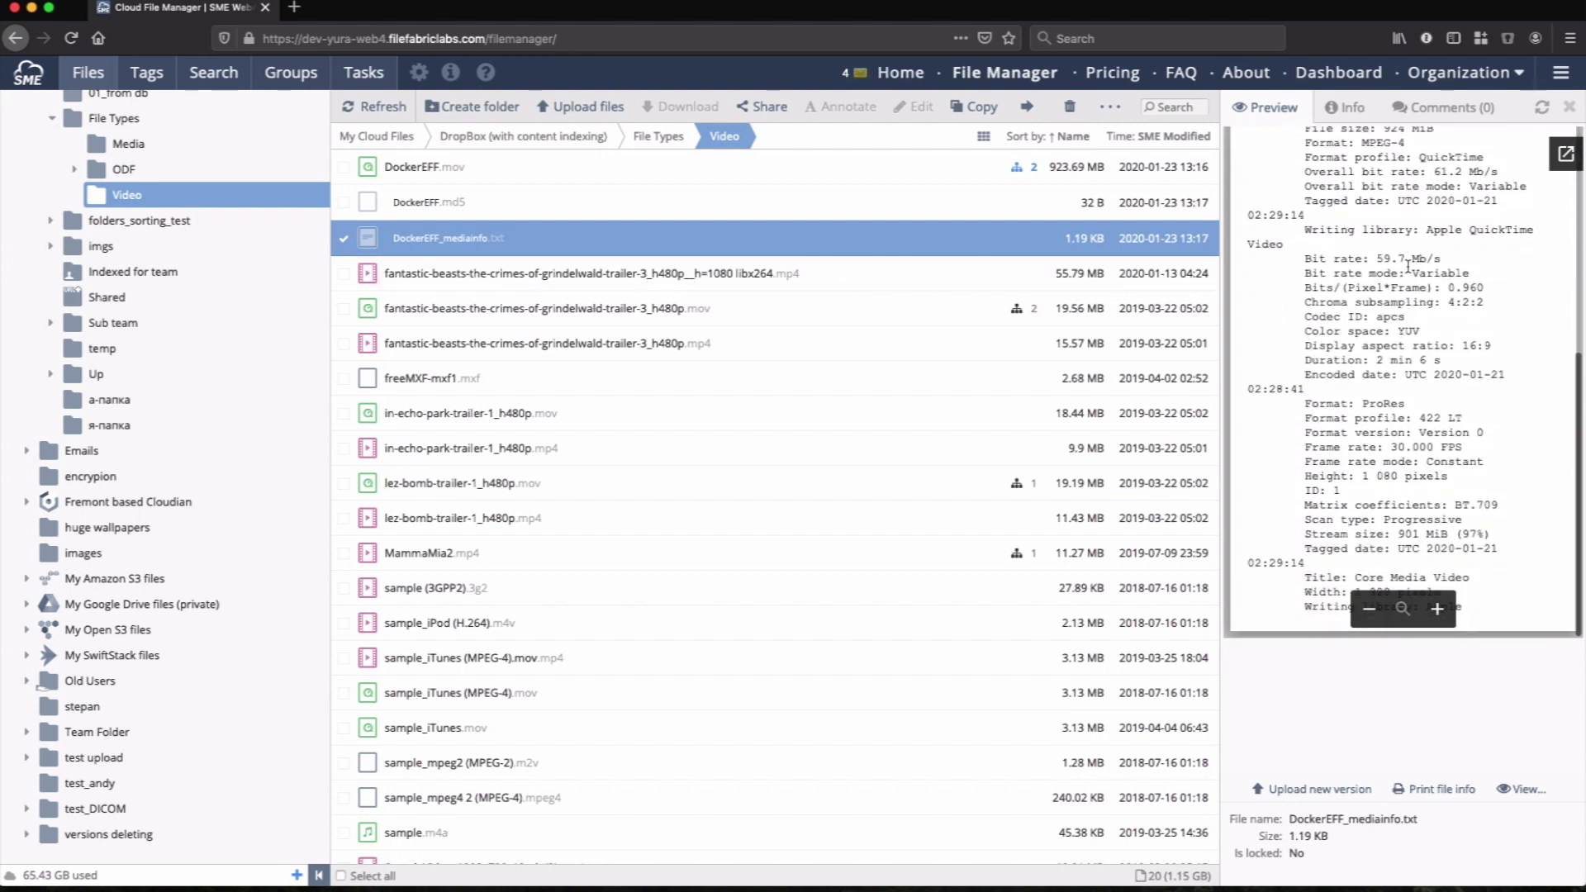
double_click(1377, 404)
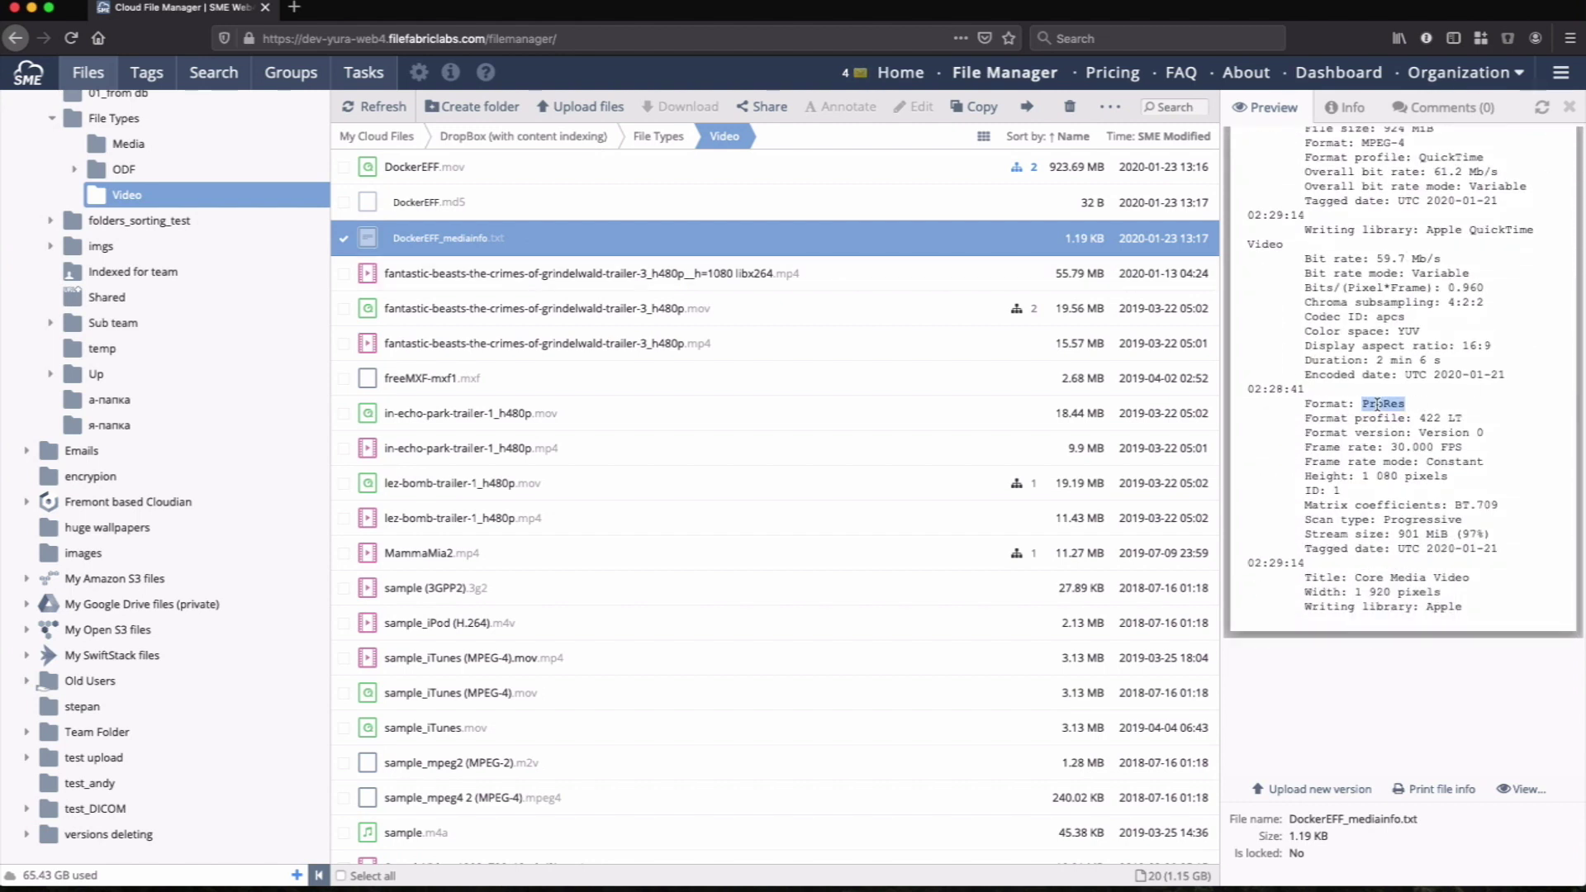
left_click_drag(1420, 419, 1469, 422)
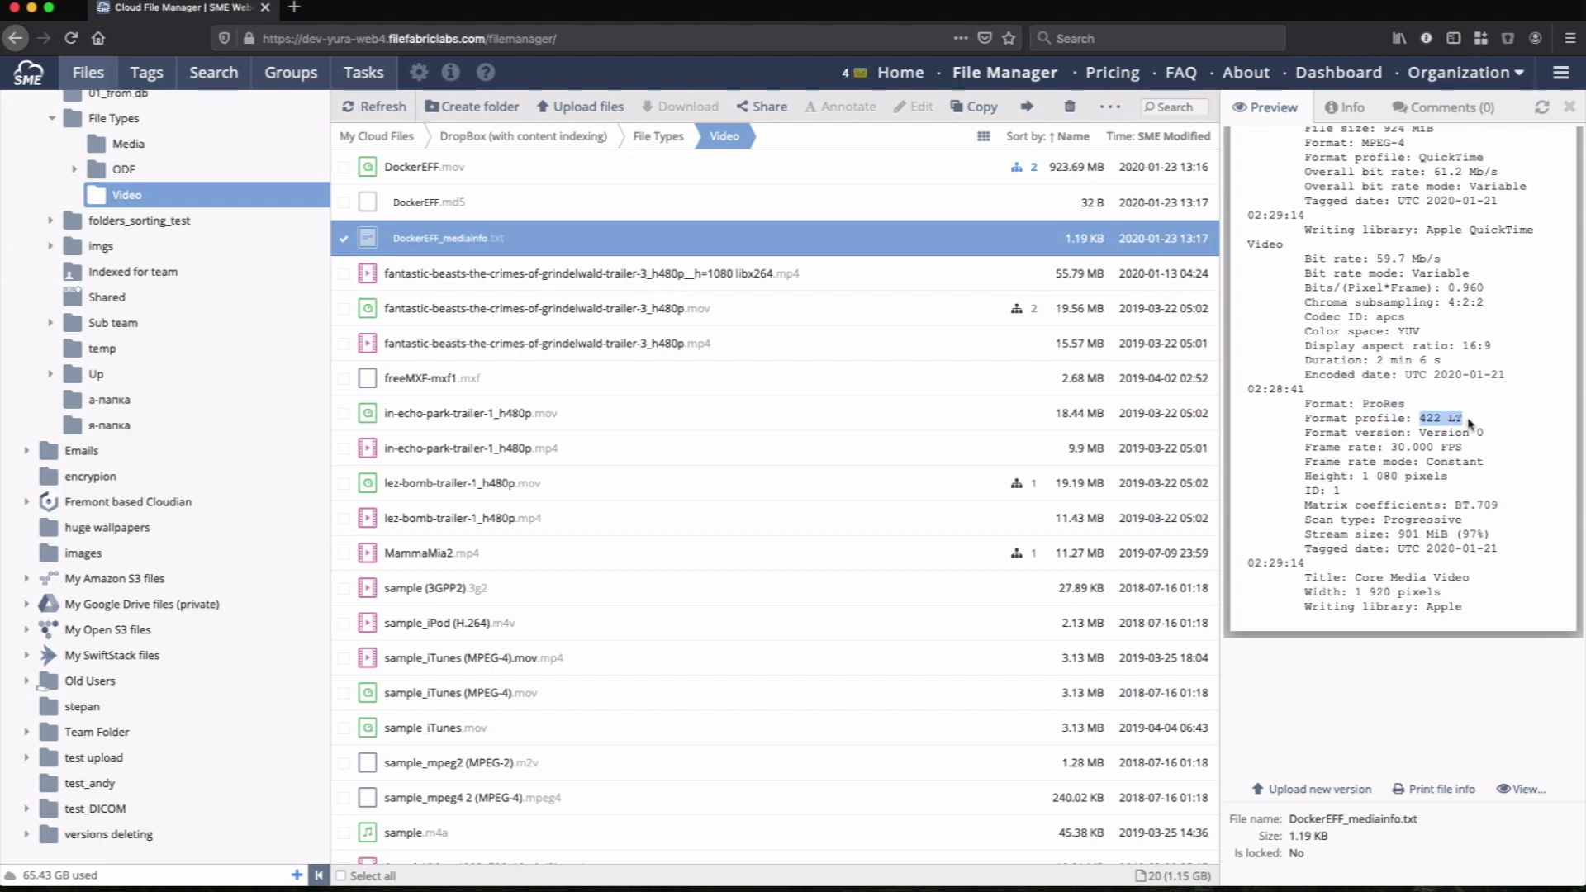
mouse_move(901, 169)
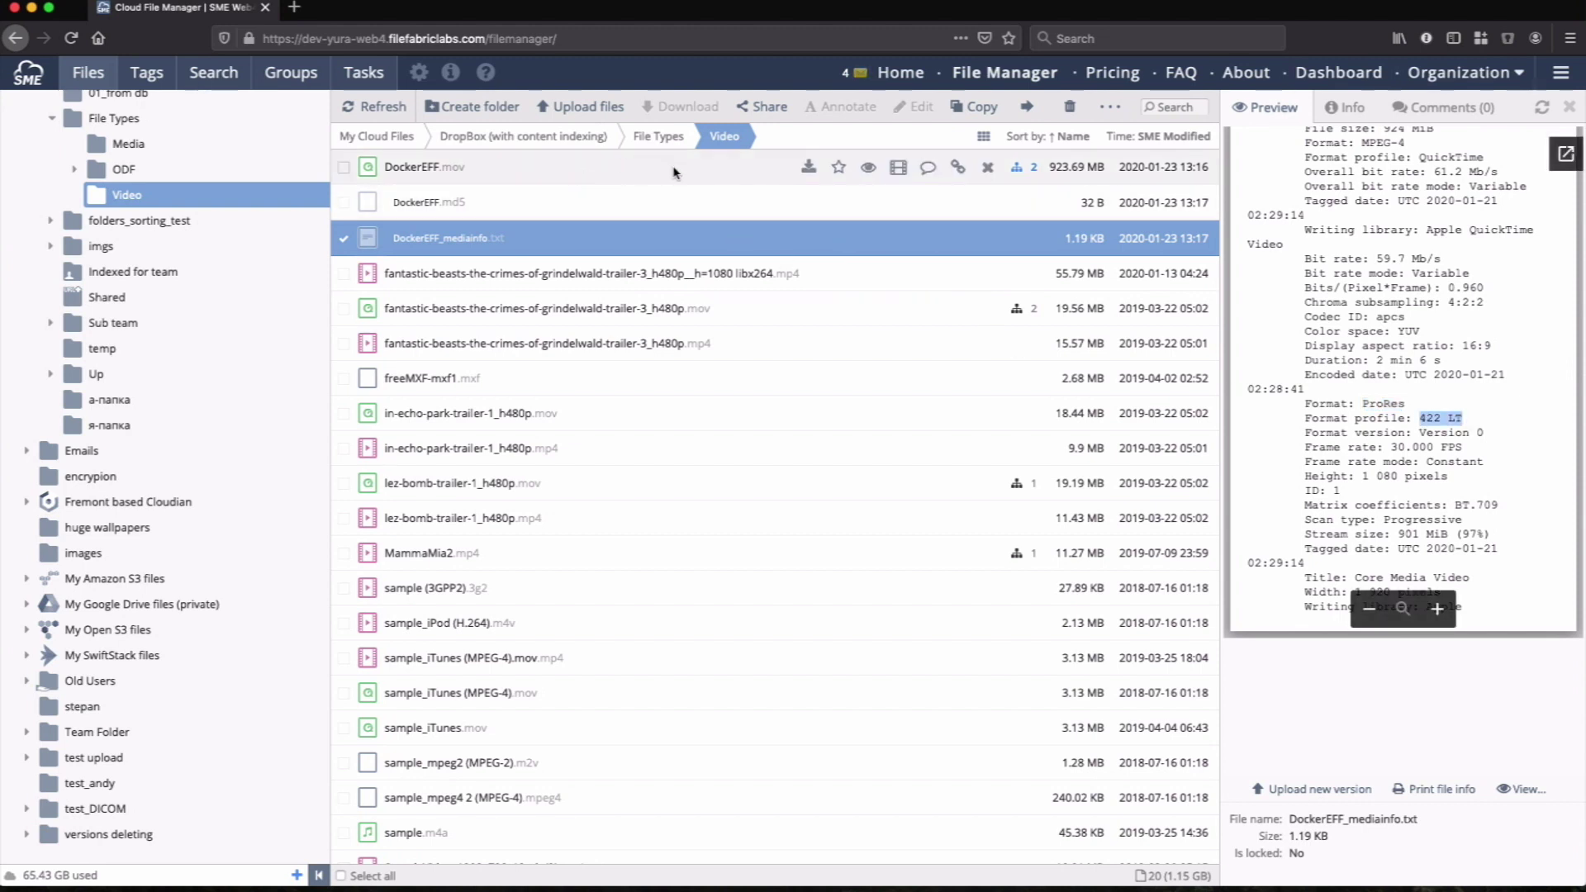
left_click(901, 169)
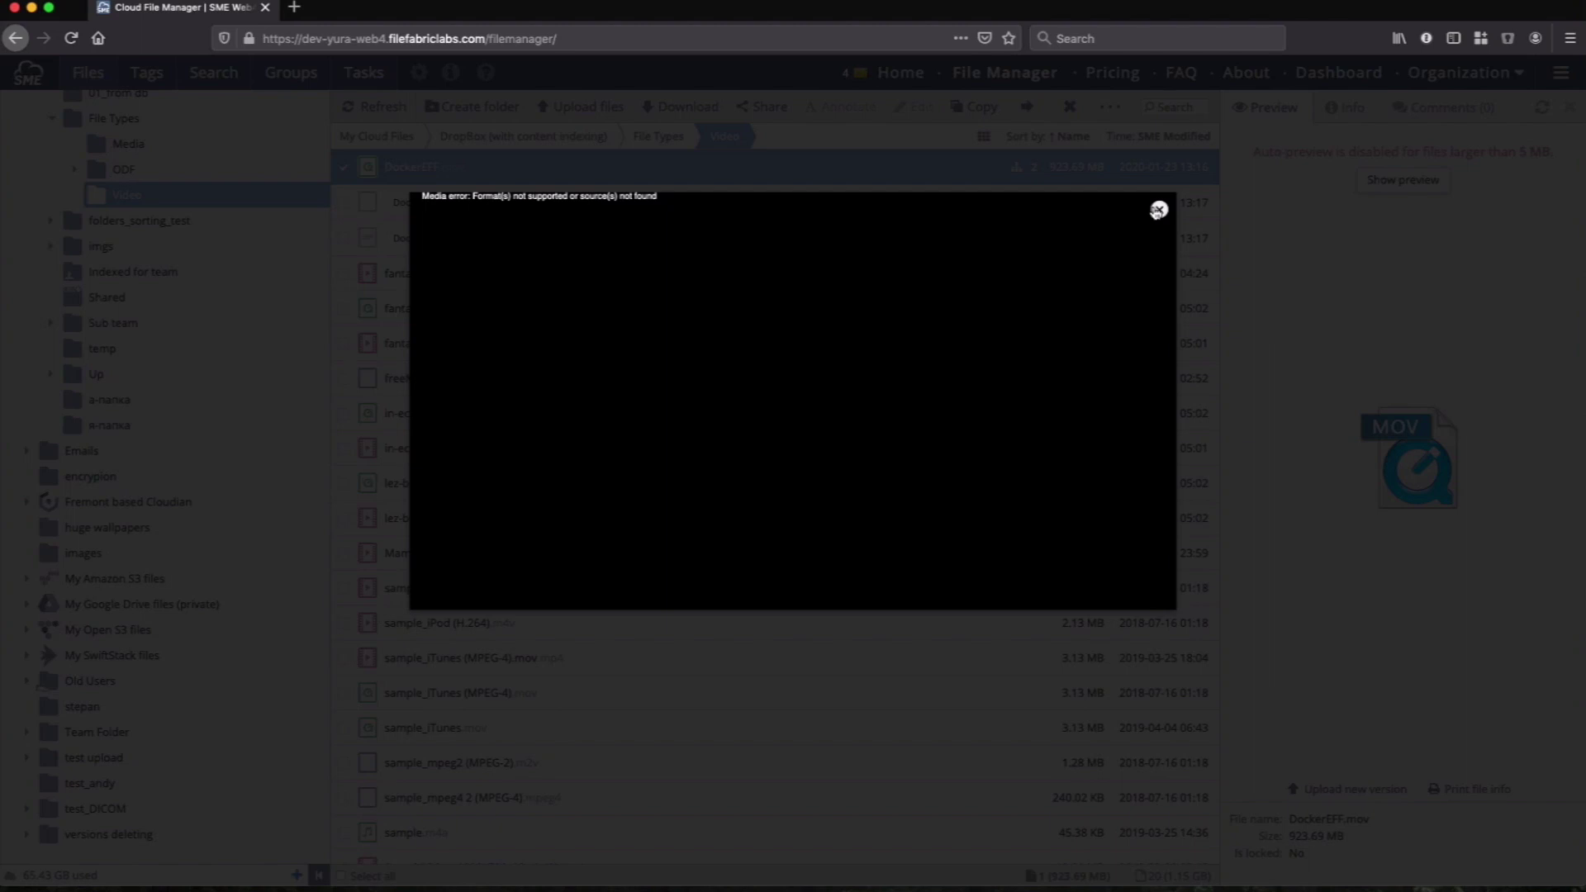
Dismiss the unsupported-format media error for DockerEFF.mov
left_click(1159, 209)
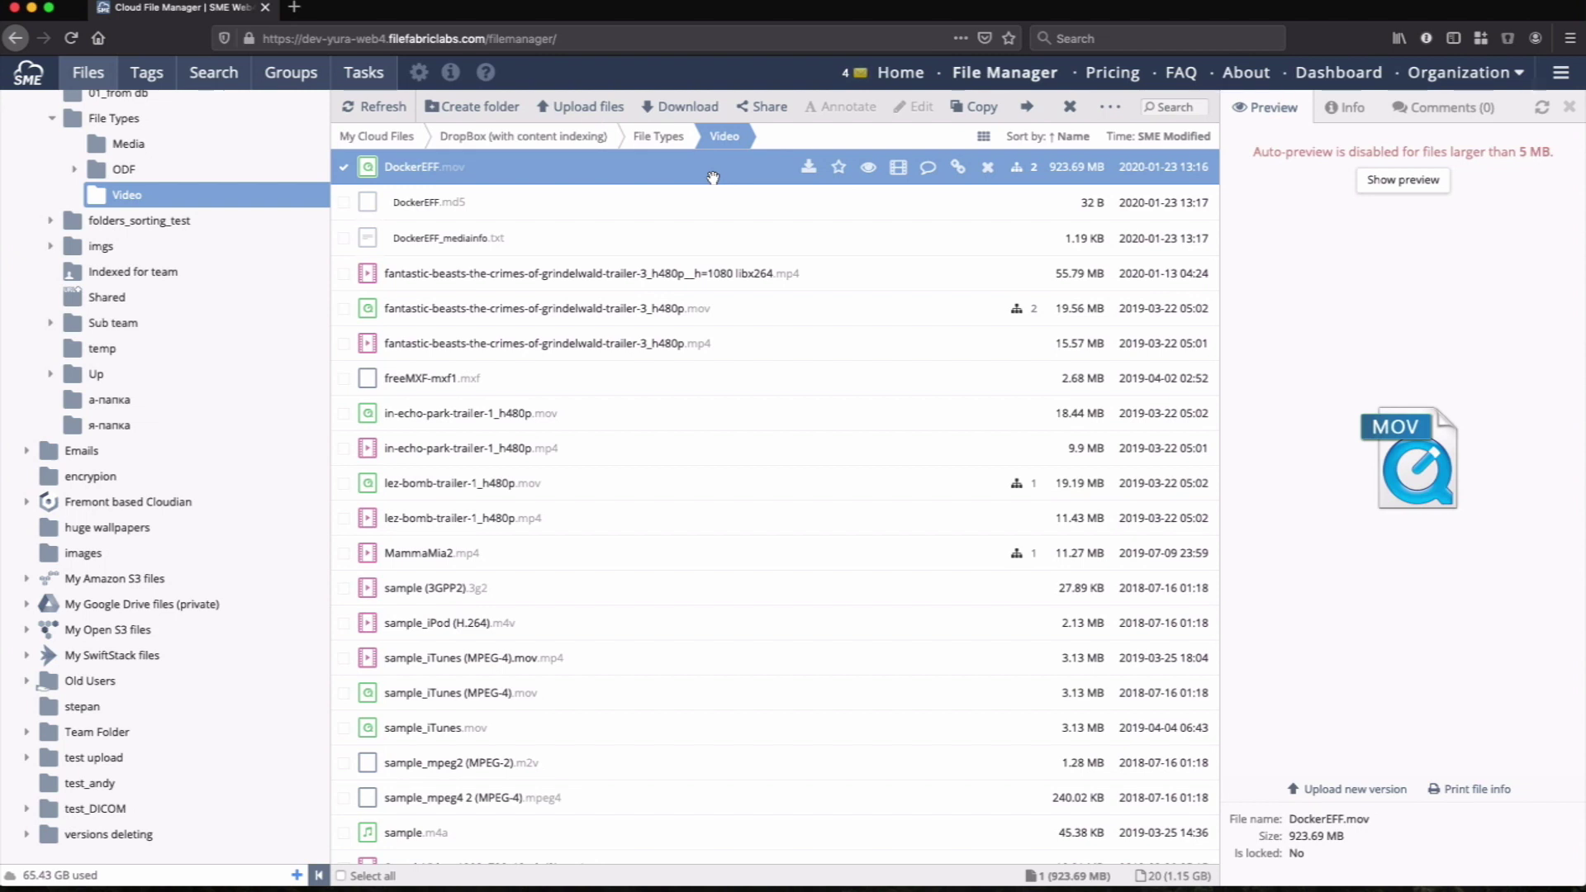
Transcode DockerEFF.mov with the Web - Medium preset at 720p resolution
right_click(653, 166)
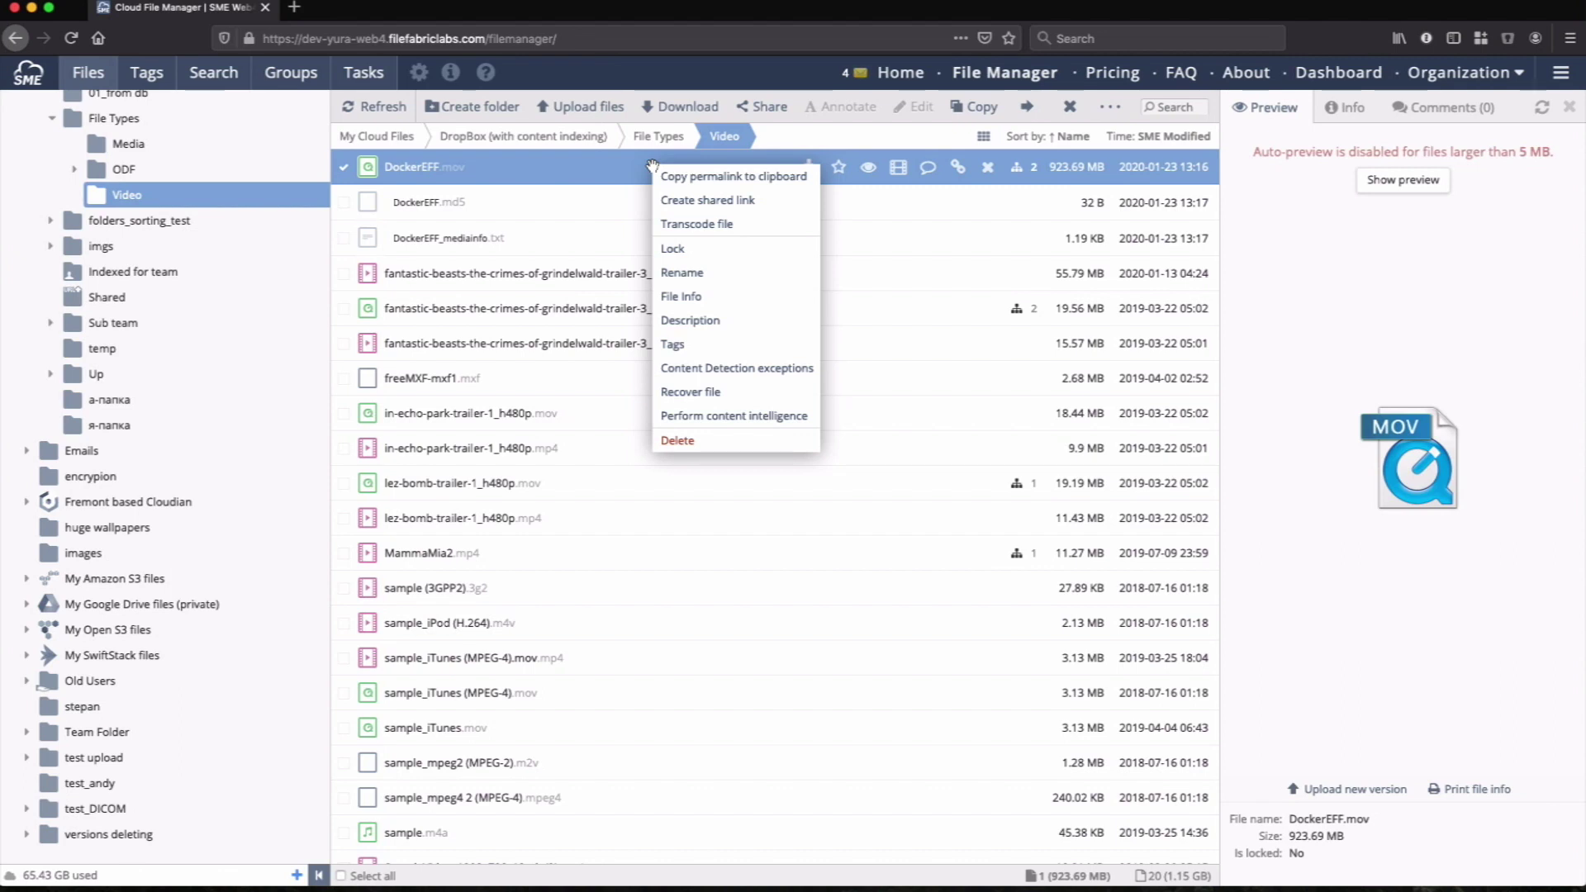
left_click(699, 230)
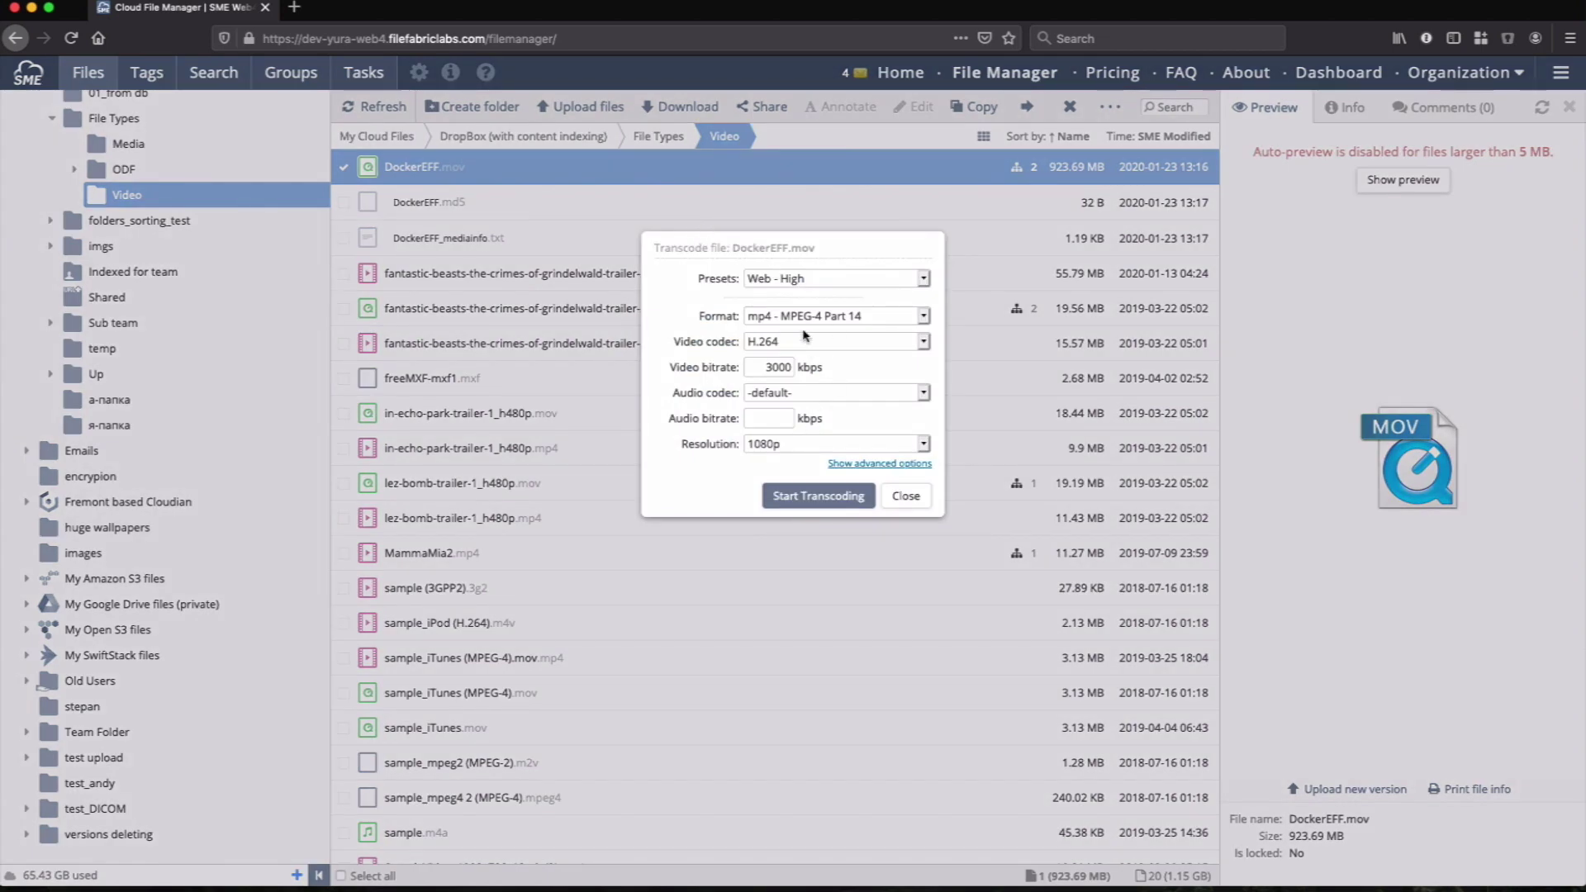
left_click(826, 284)
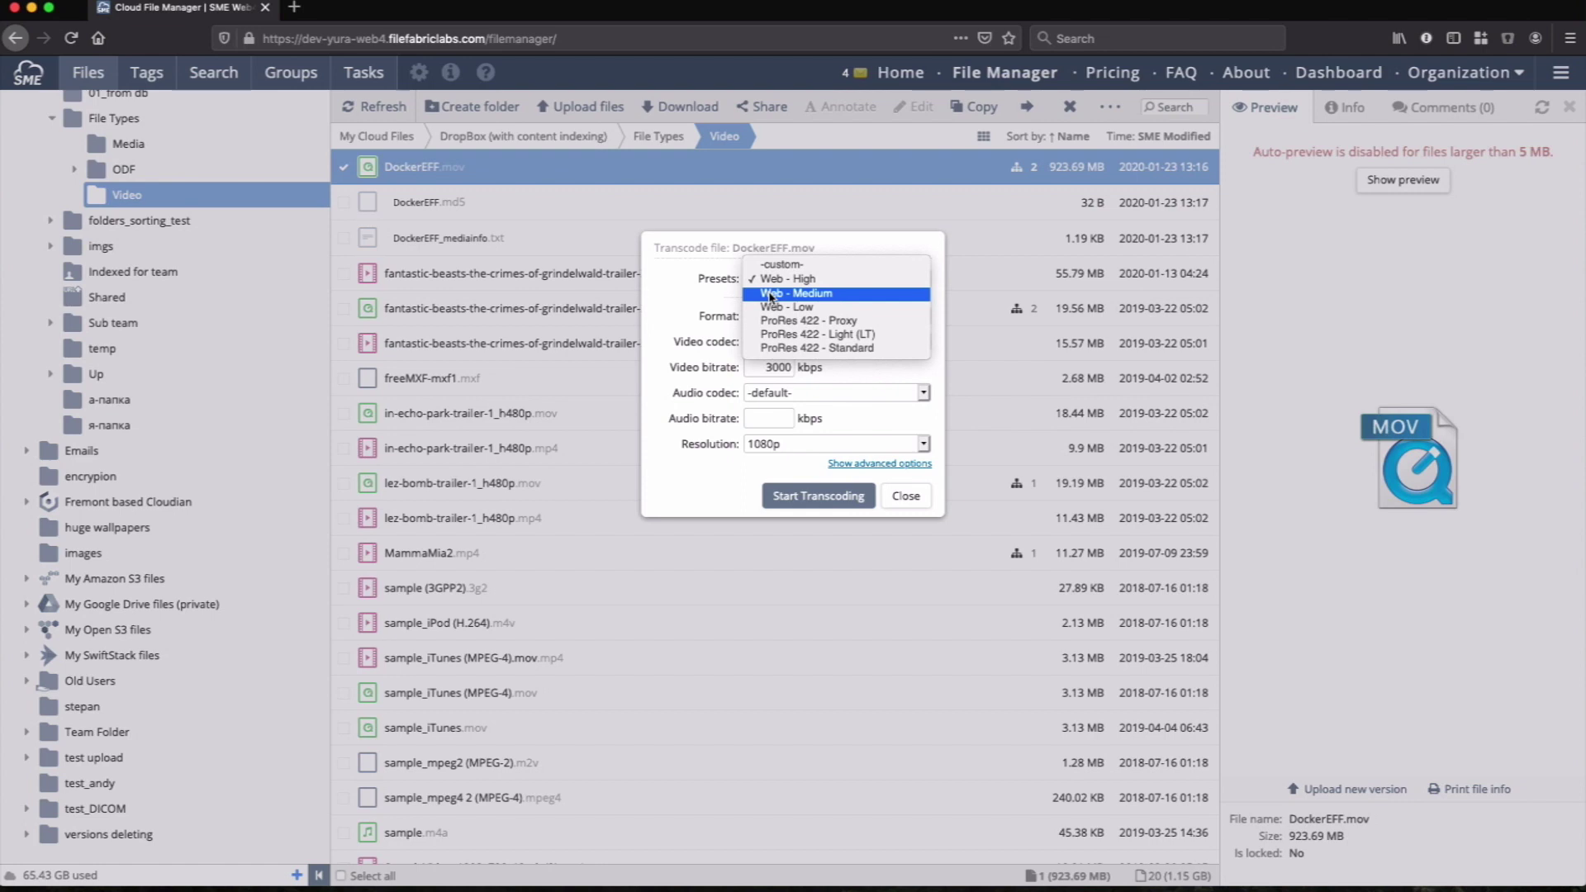
left_click(771, 297)
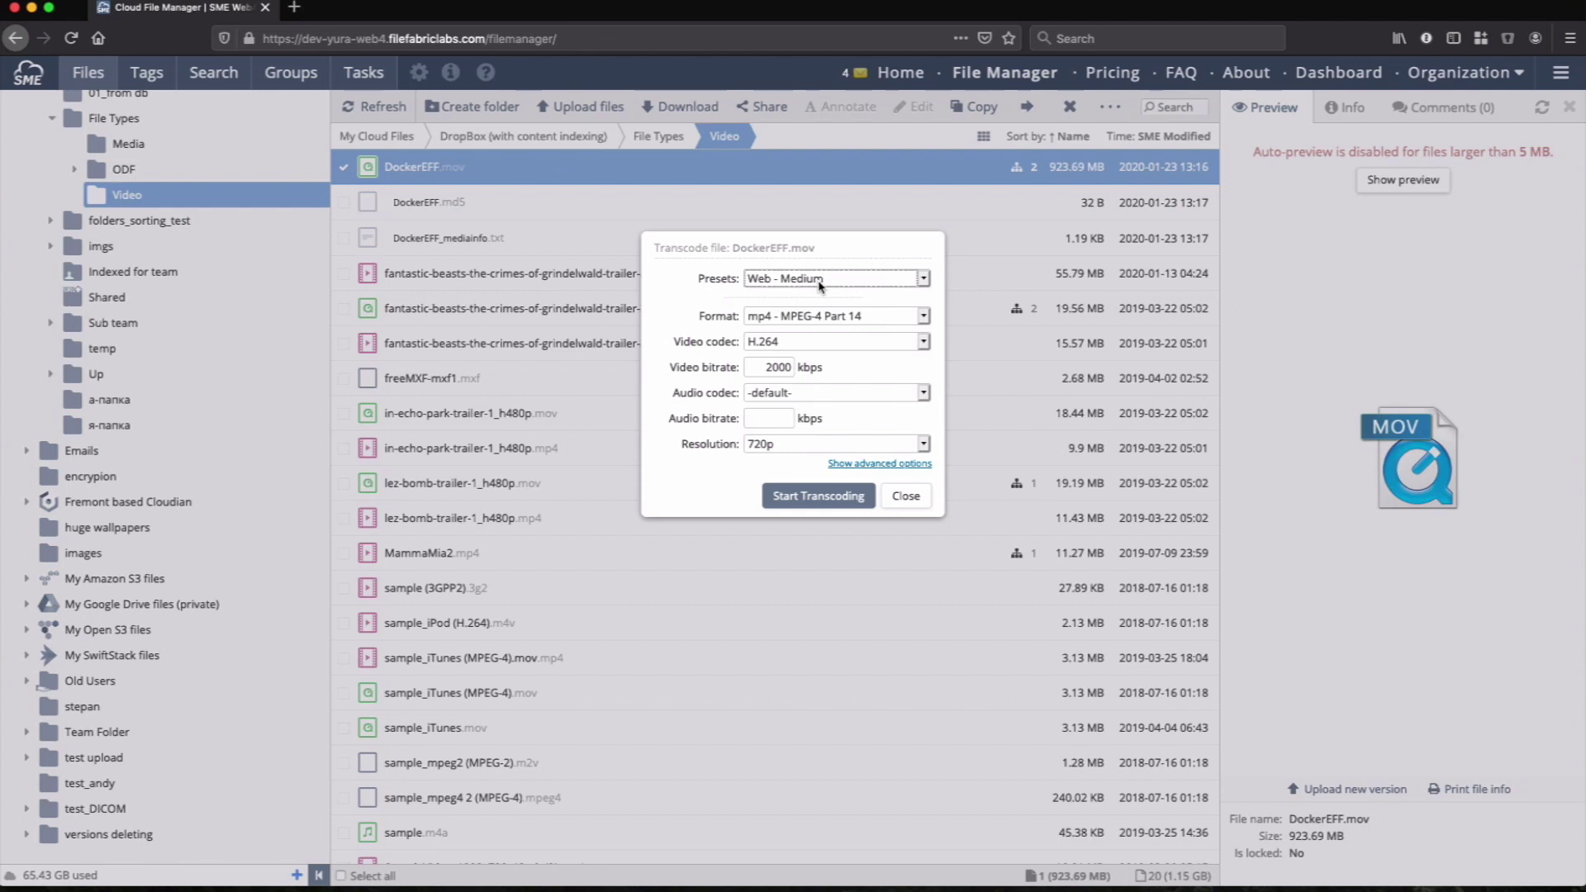
left_click(790, 452)
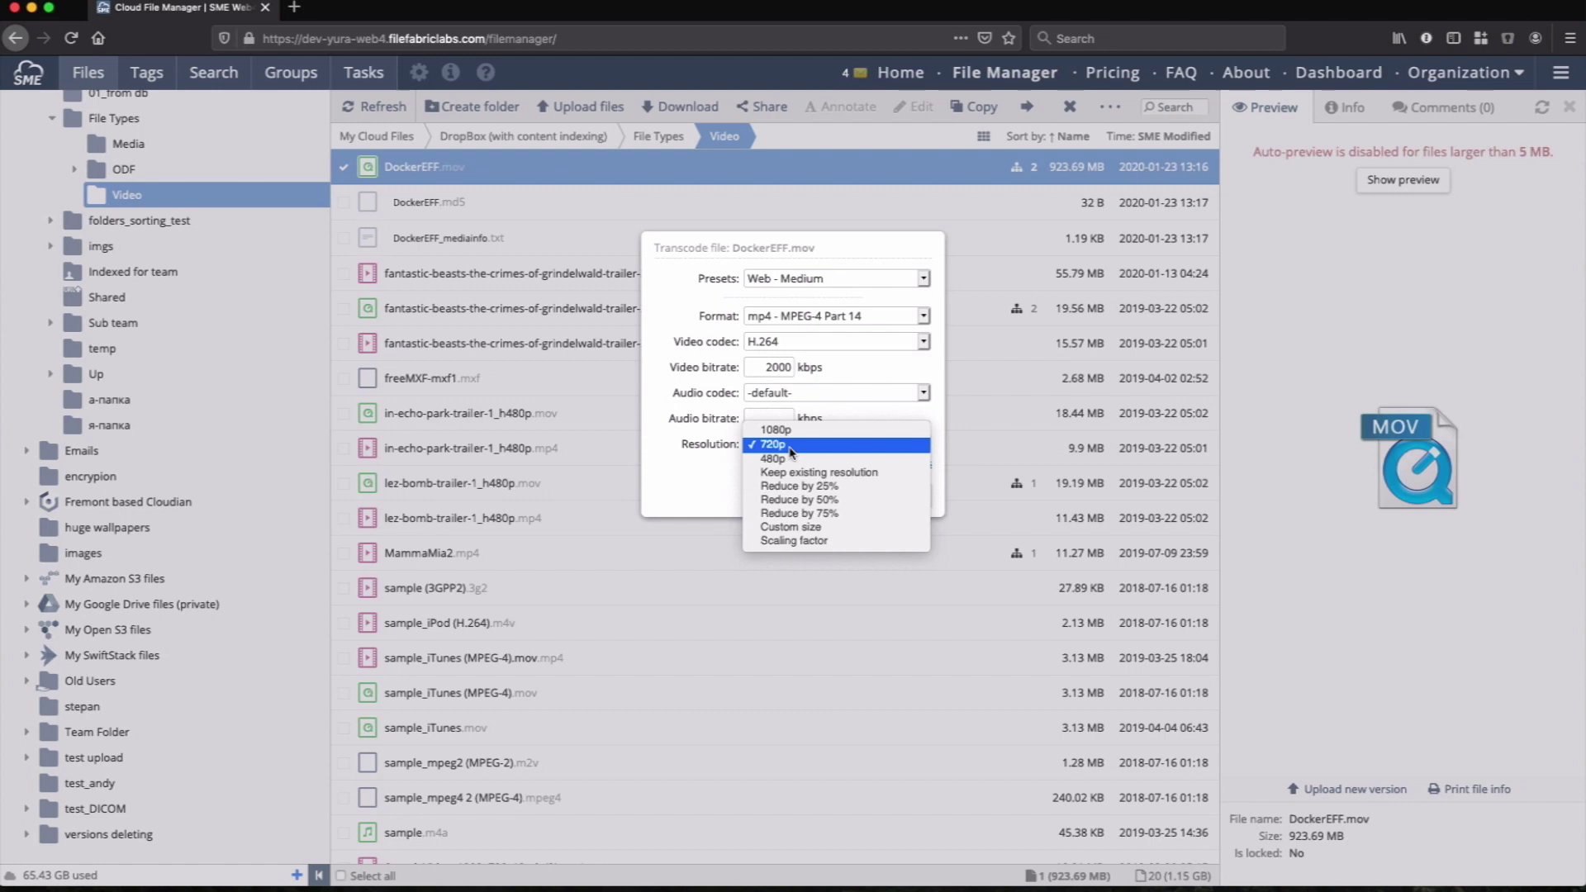
left_click(791, 451)
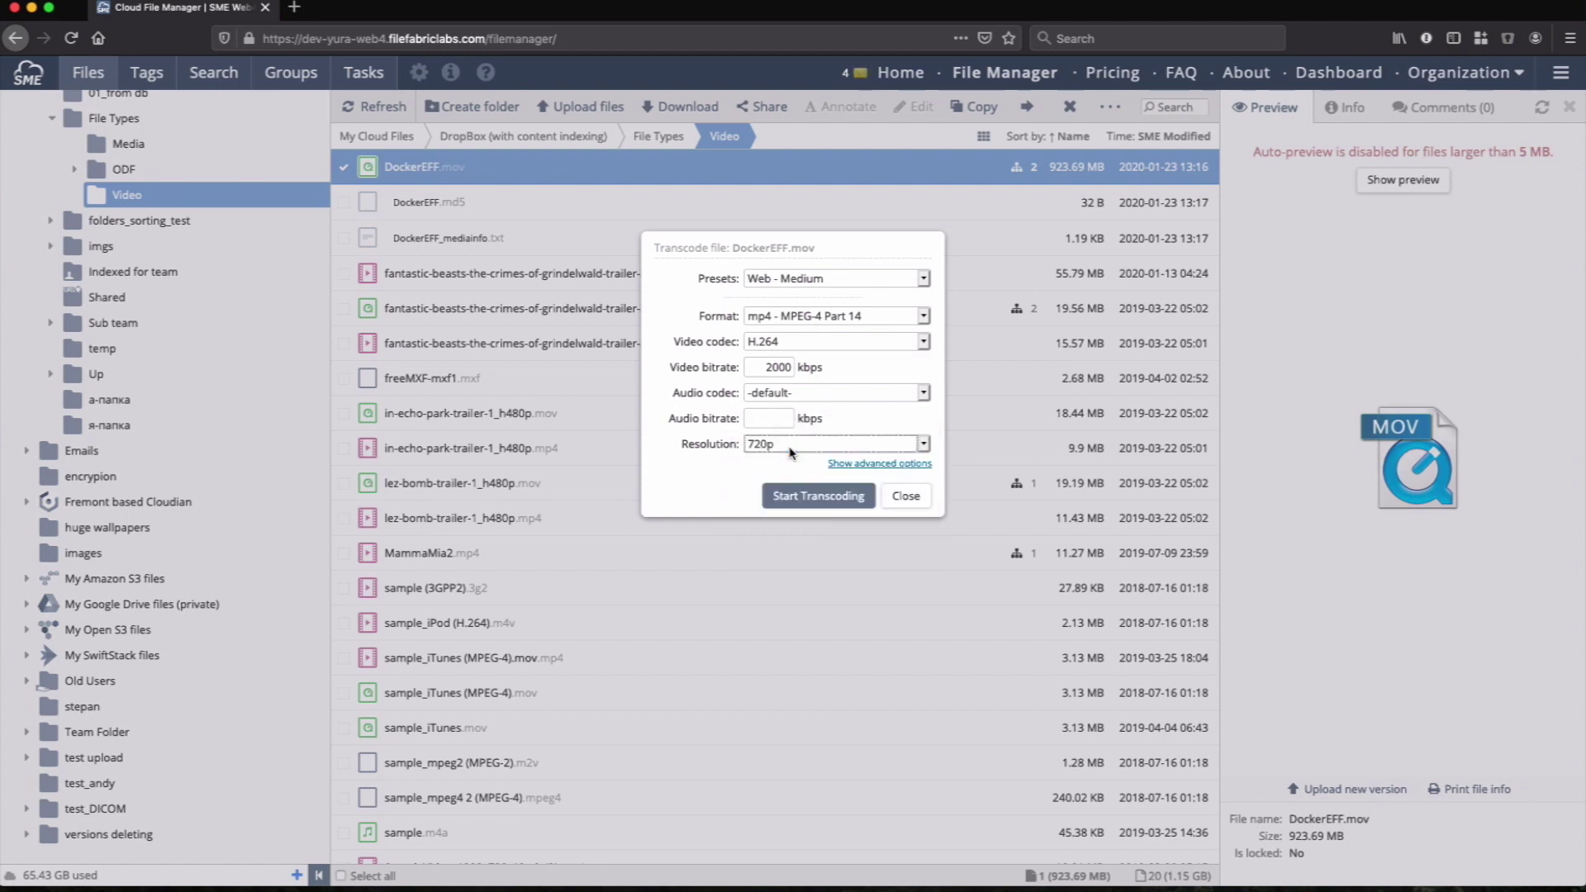
left_click(816, 498)
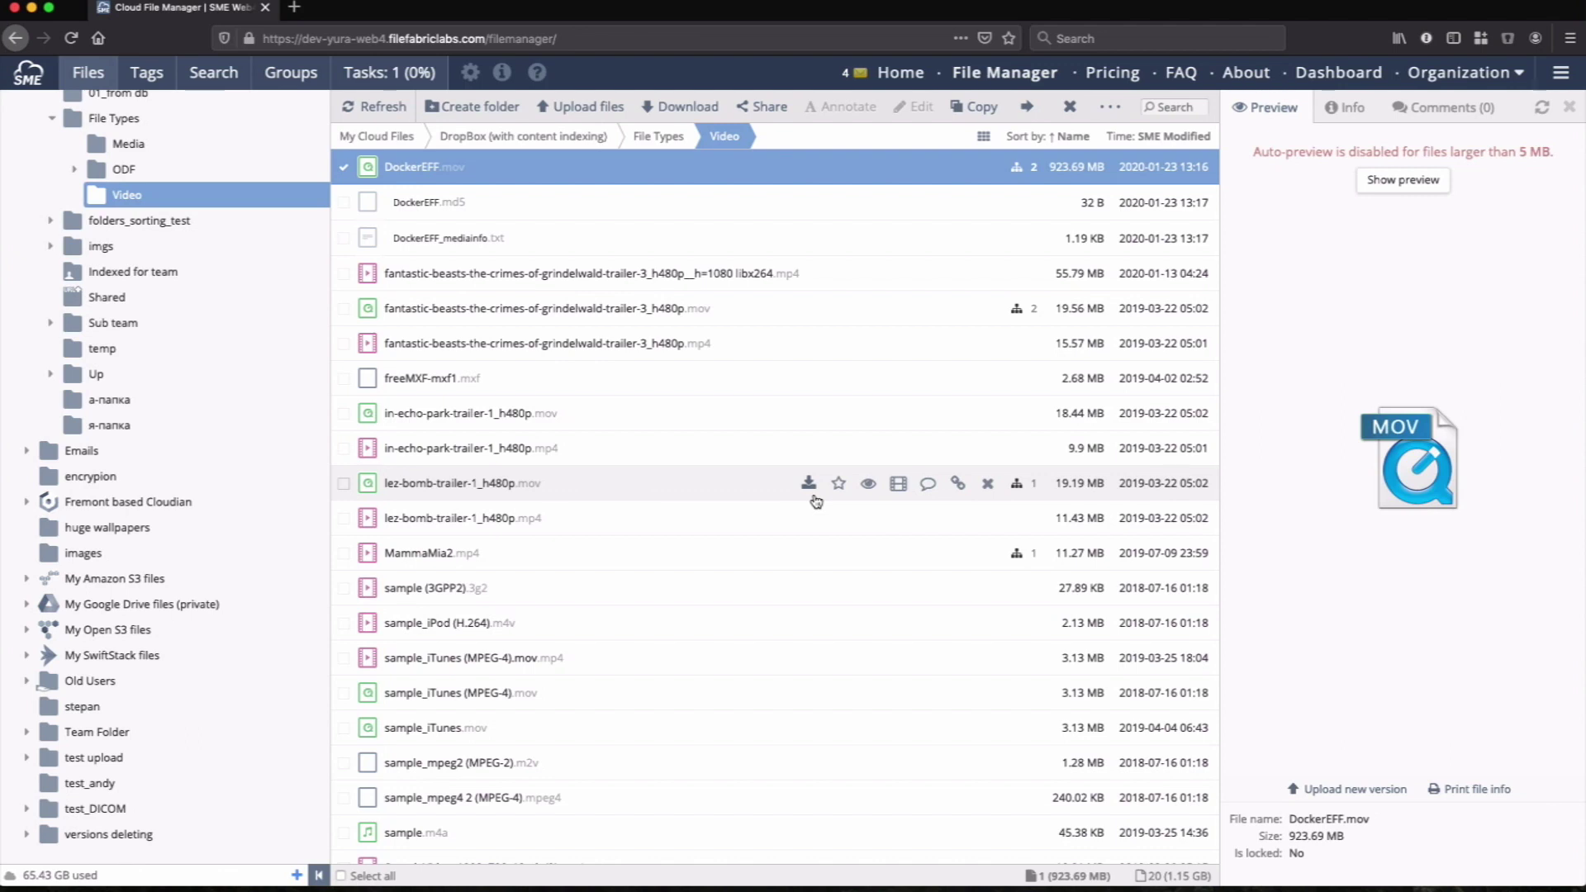
right_click(652, 171)
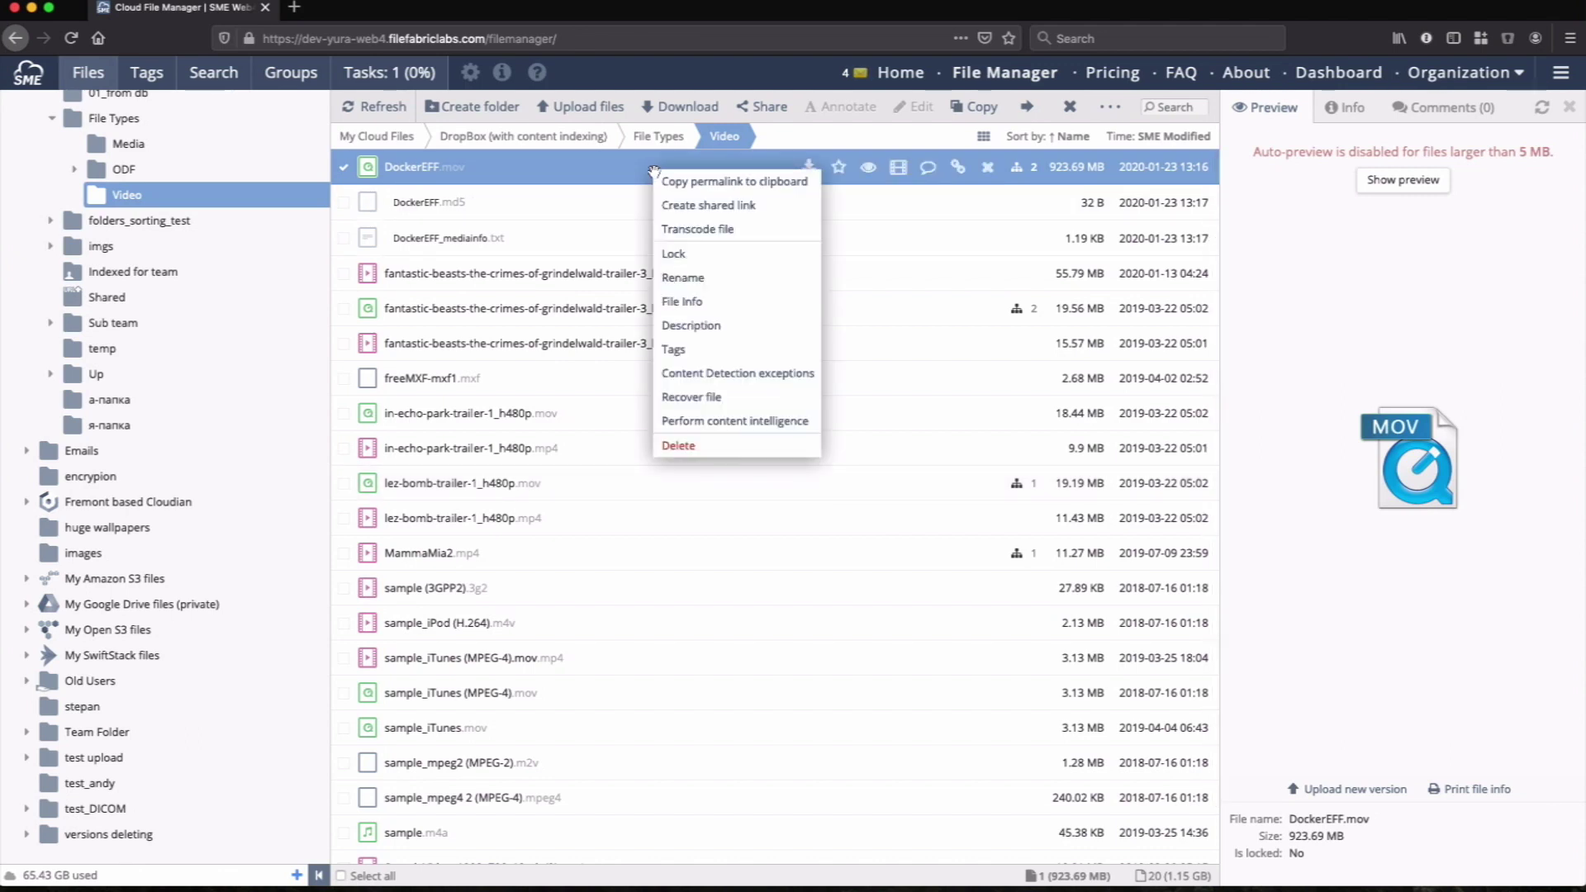
left_click(726, 231)
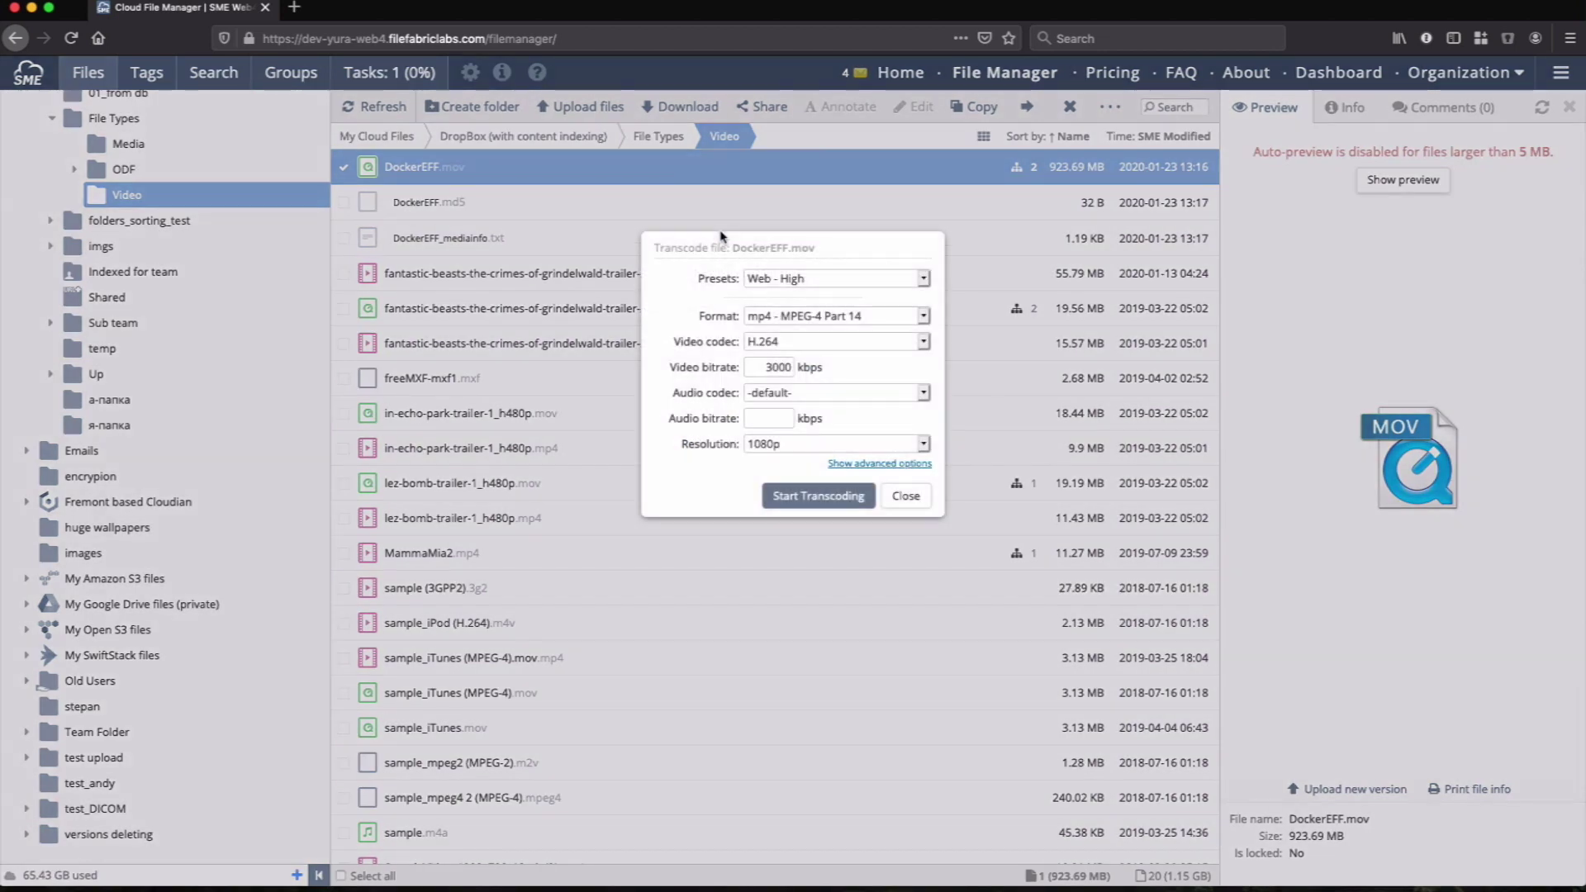
left_click(803, 279)
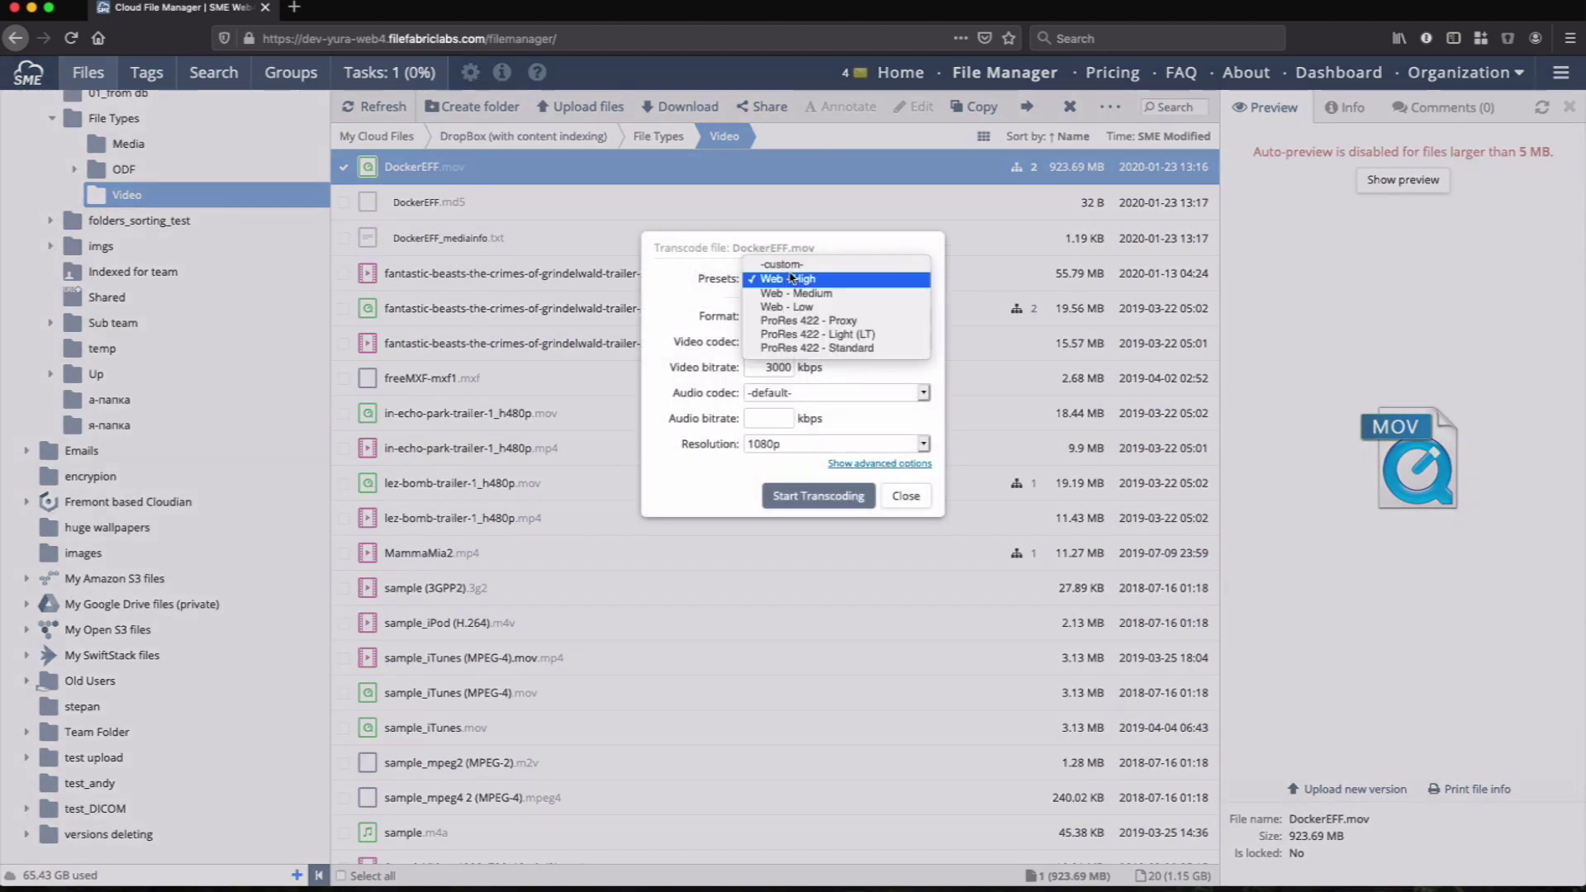
left_click(774, 266)
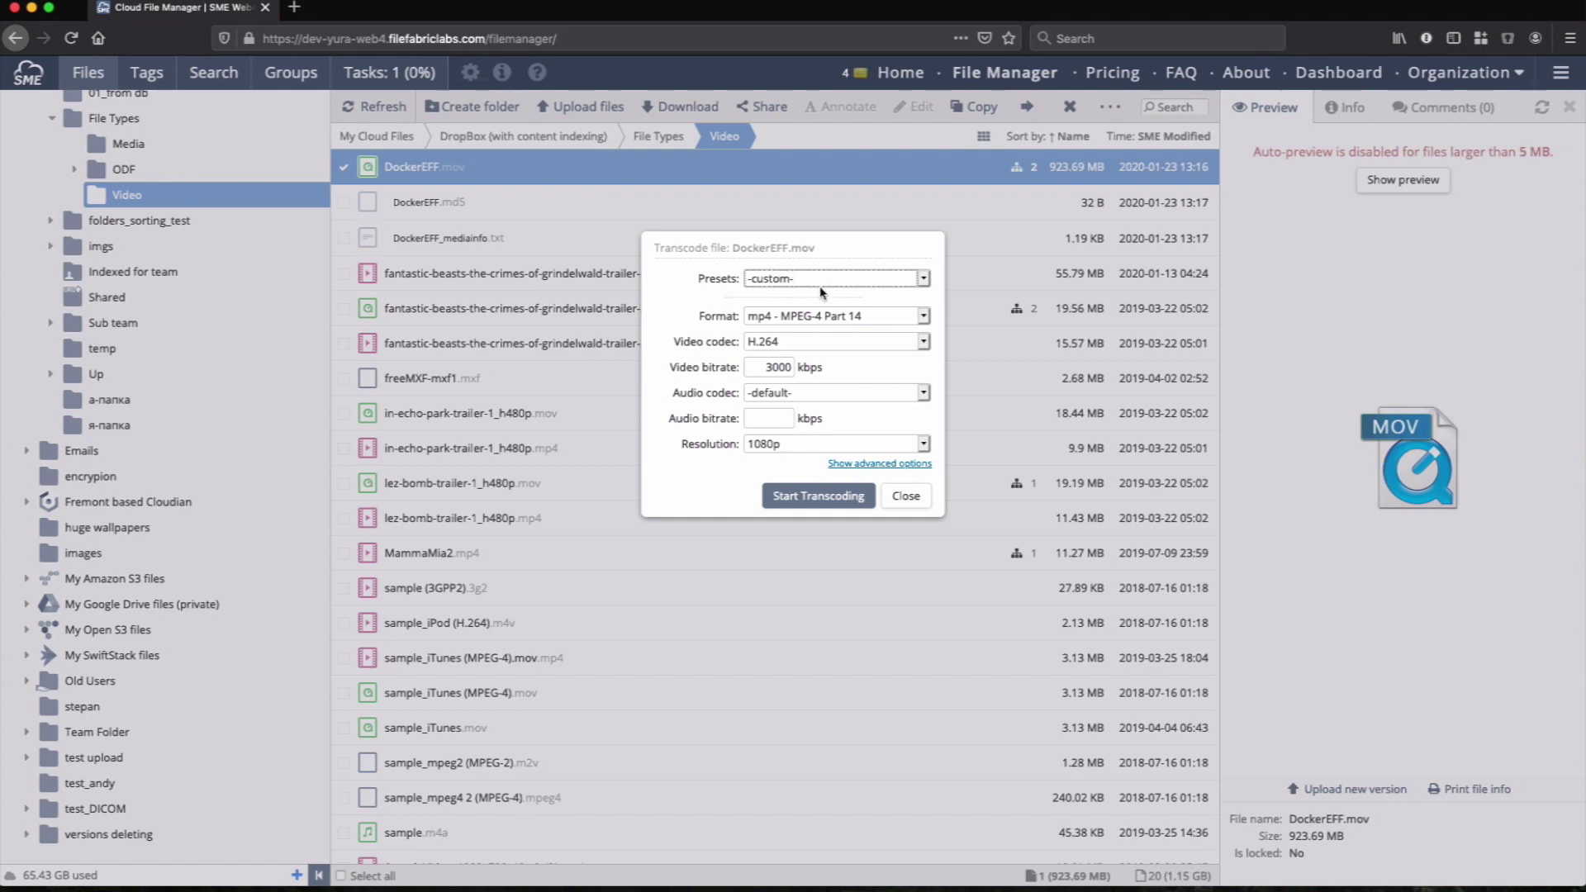
left_click(790, 319)
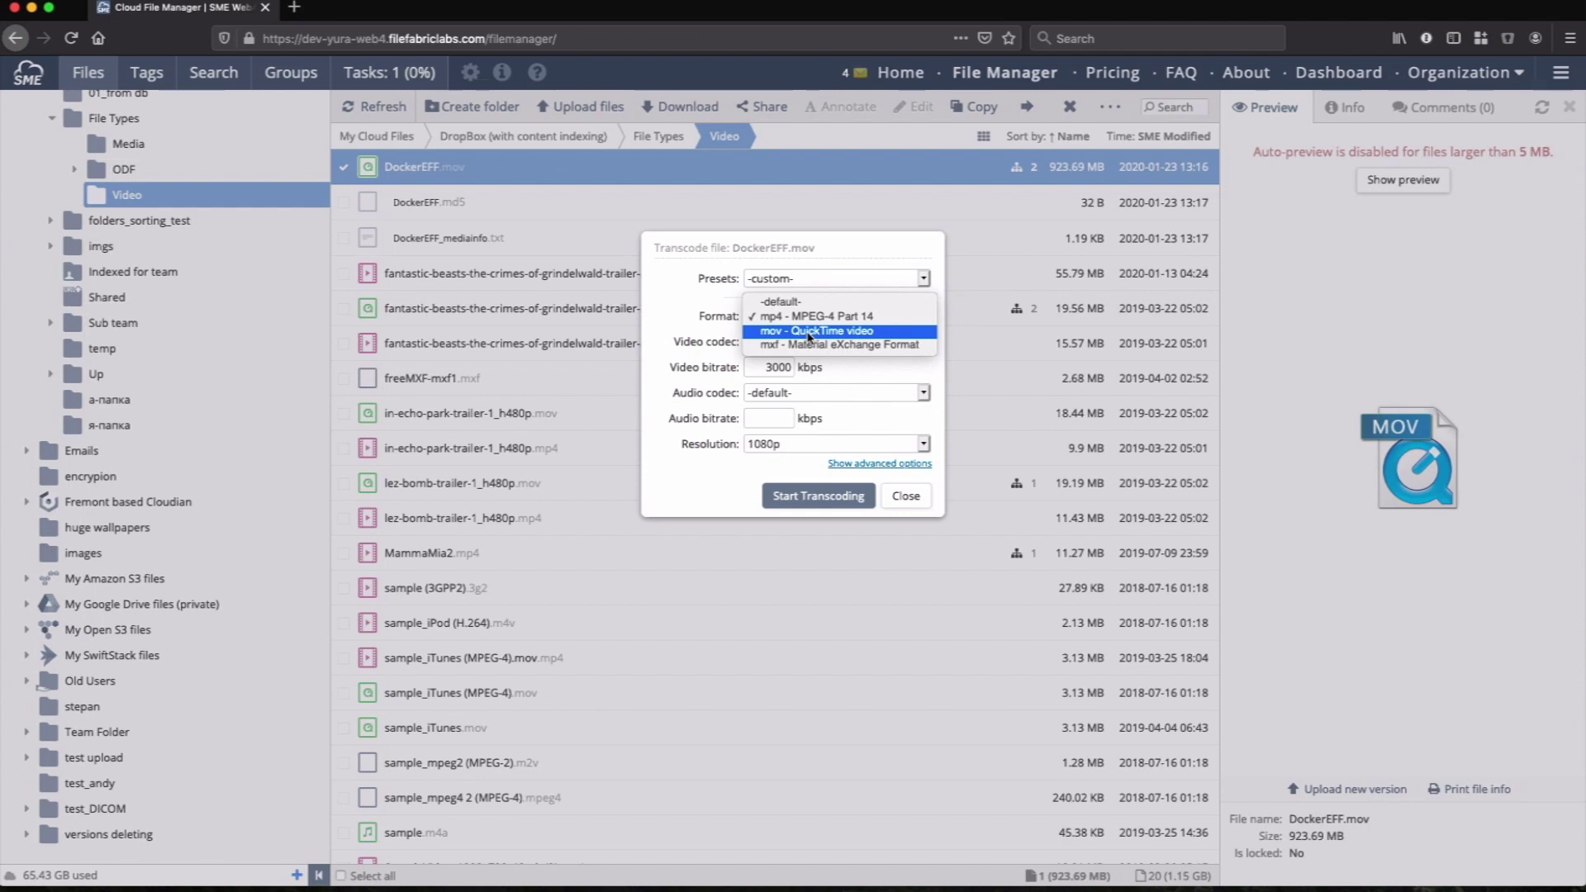
left_click(809, 331)
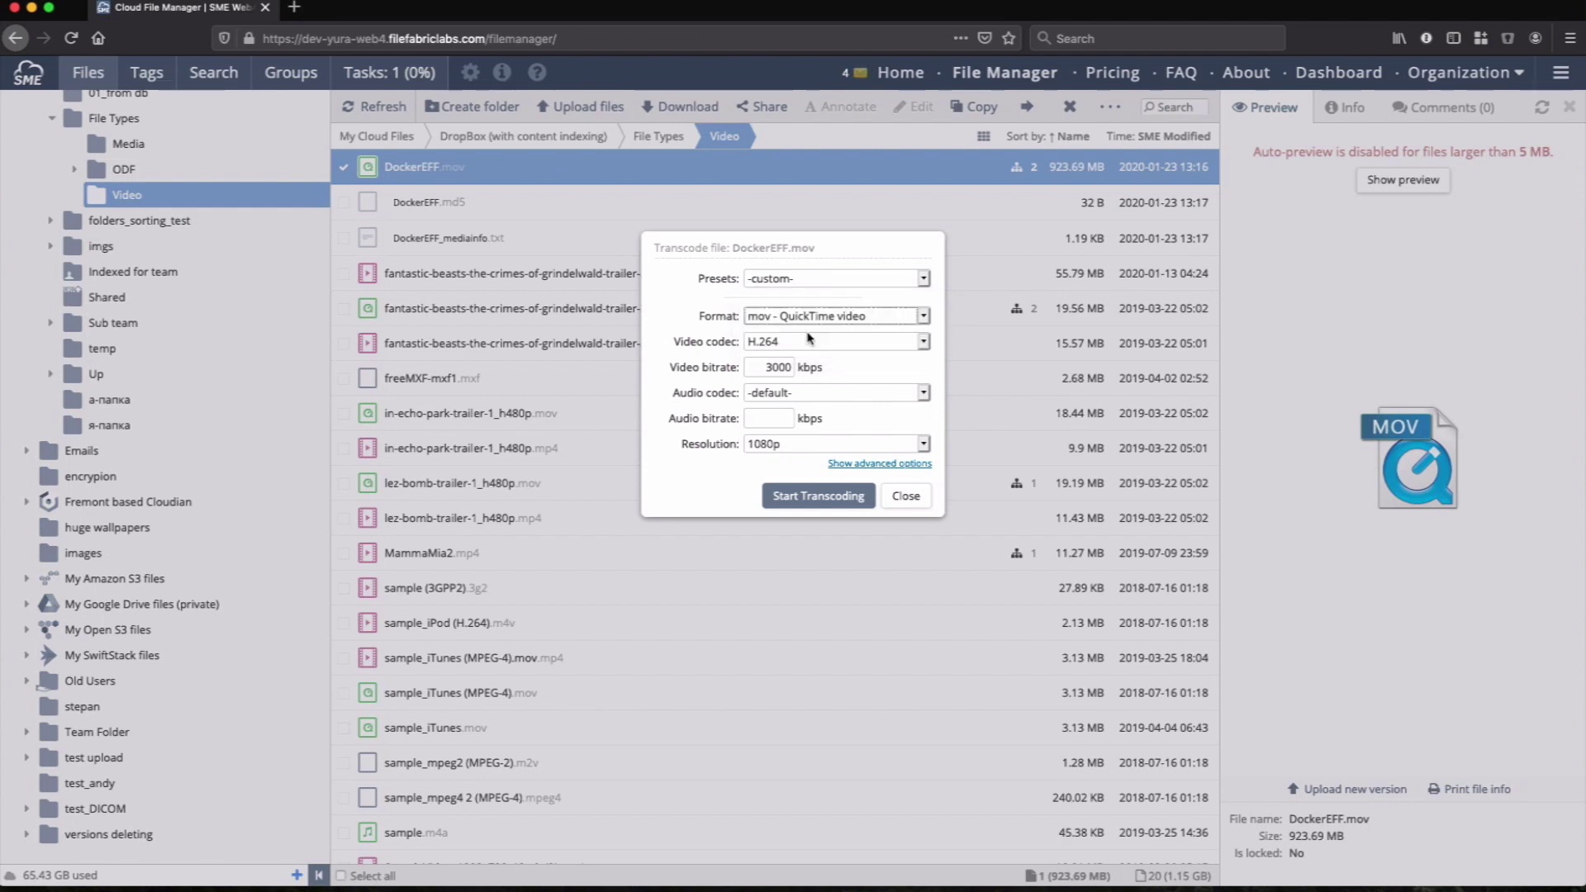
left_click(788, 342)
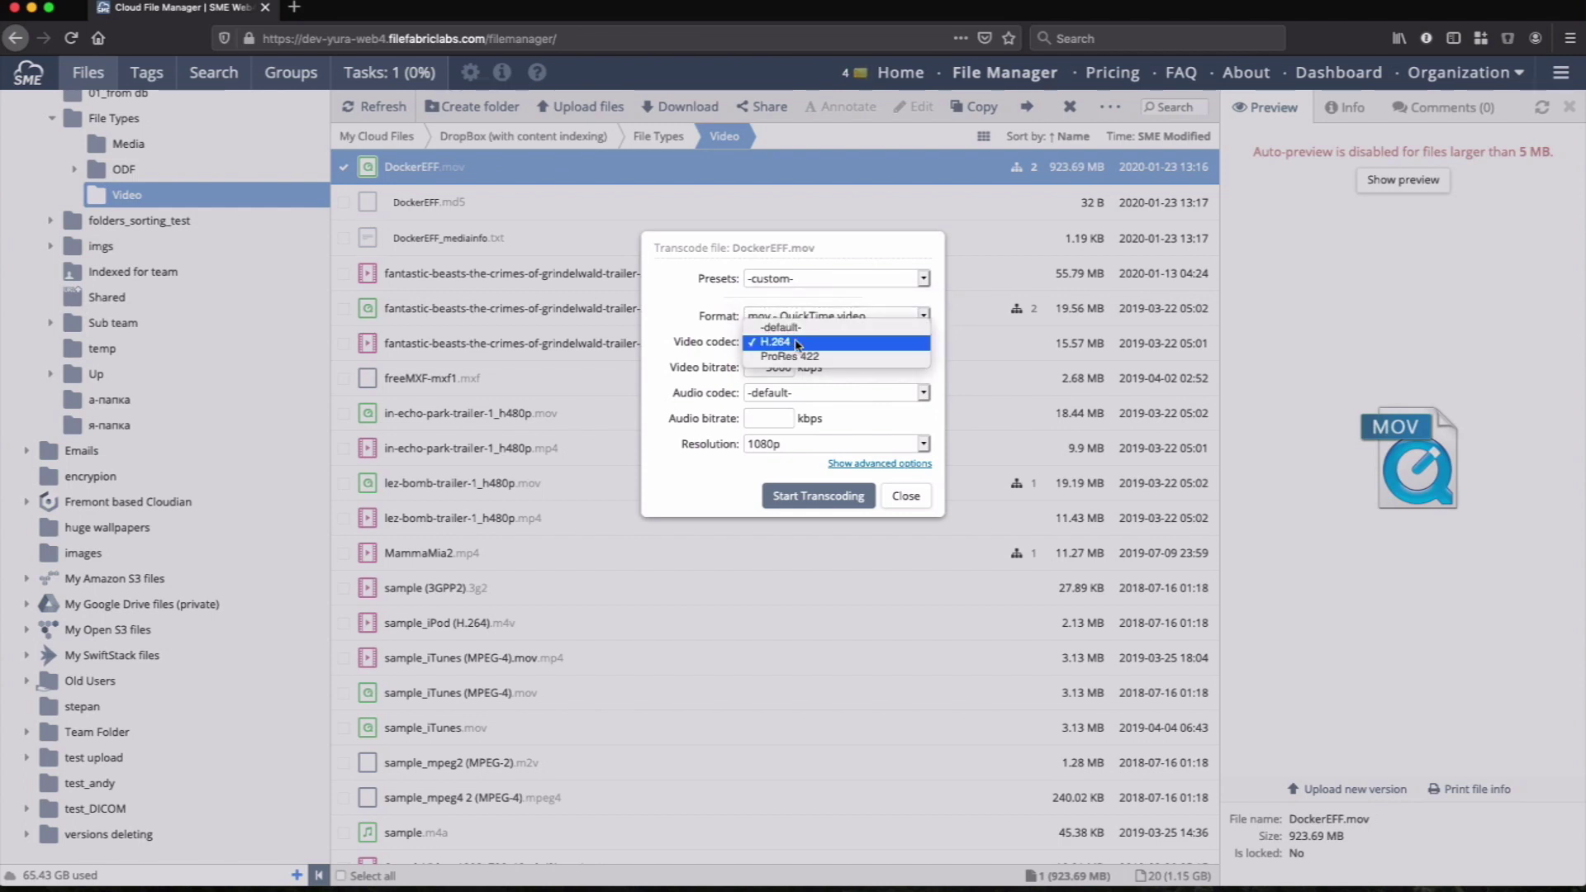
left_click(789, 341)
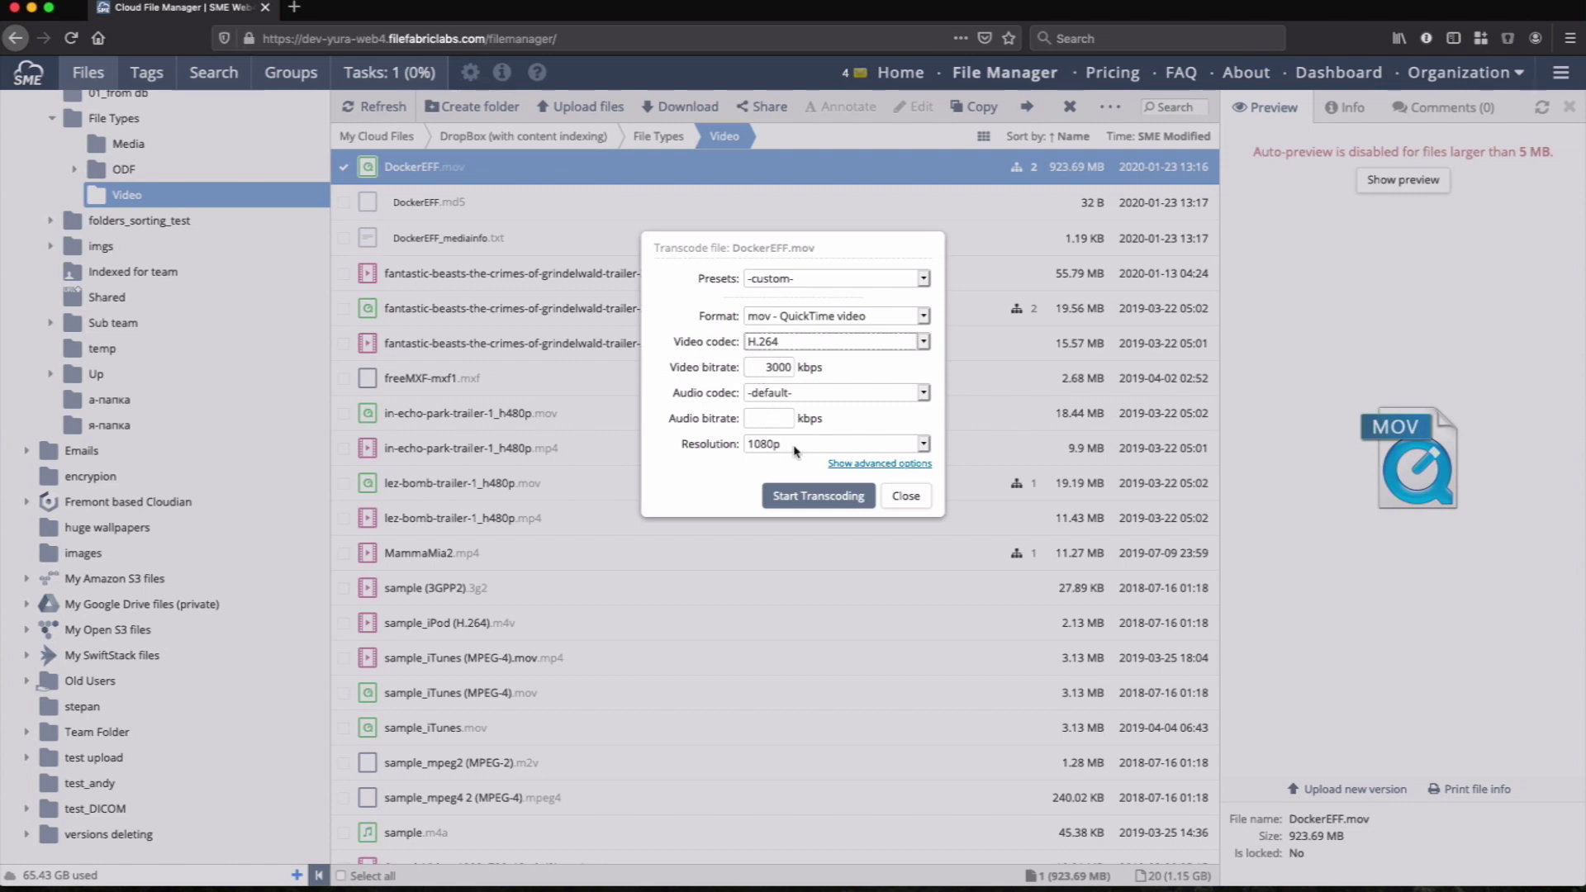
left_click(851, 463)
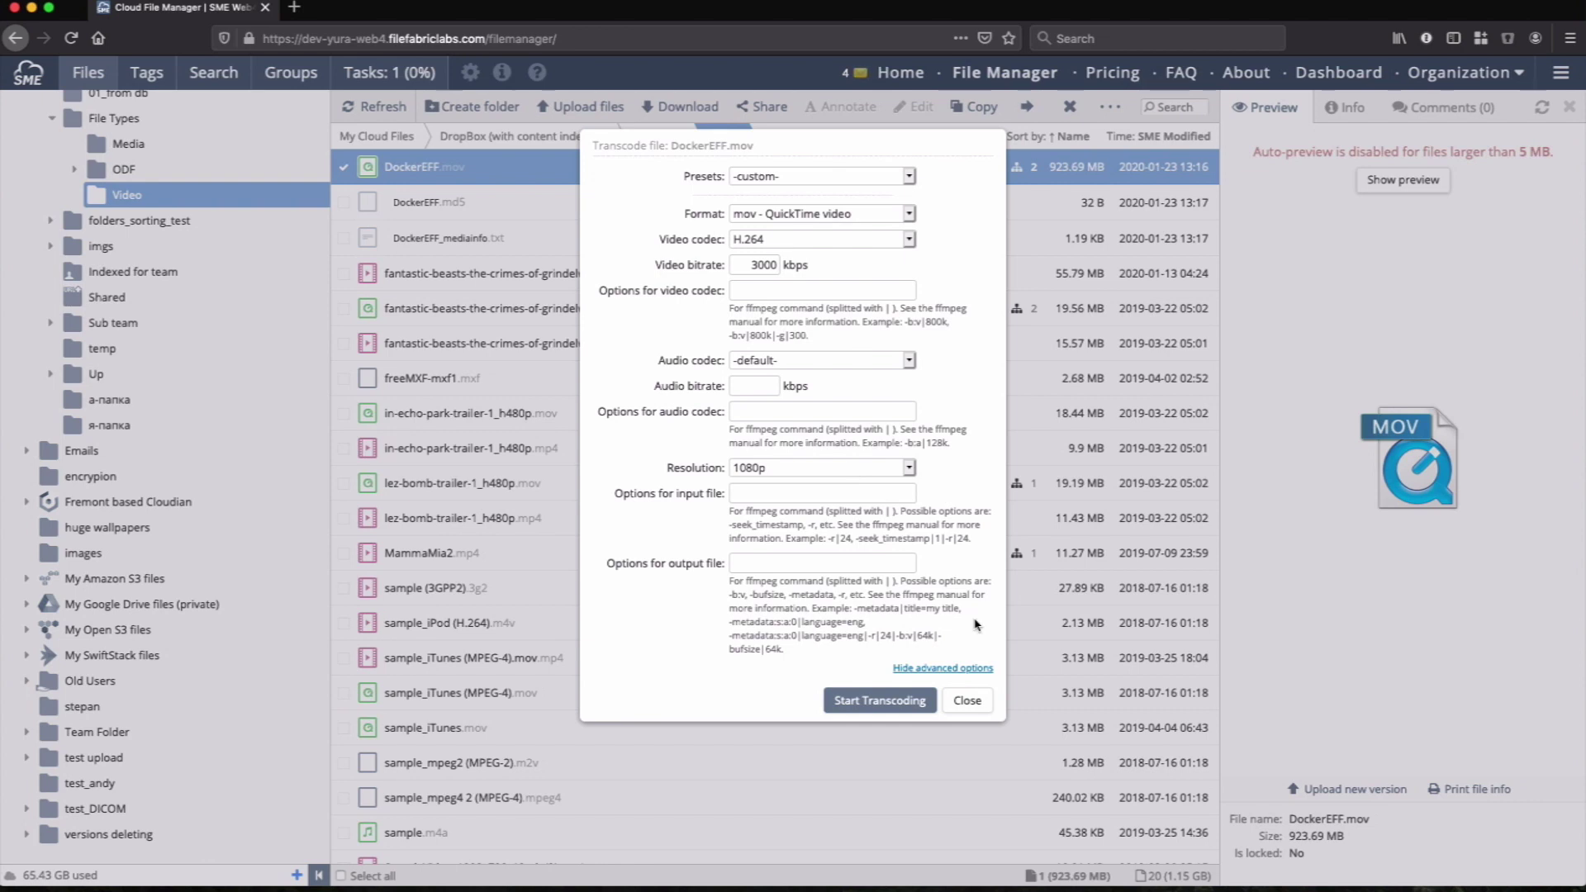
left_click(970, 702)
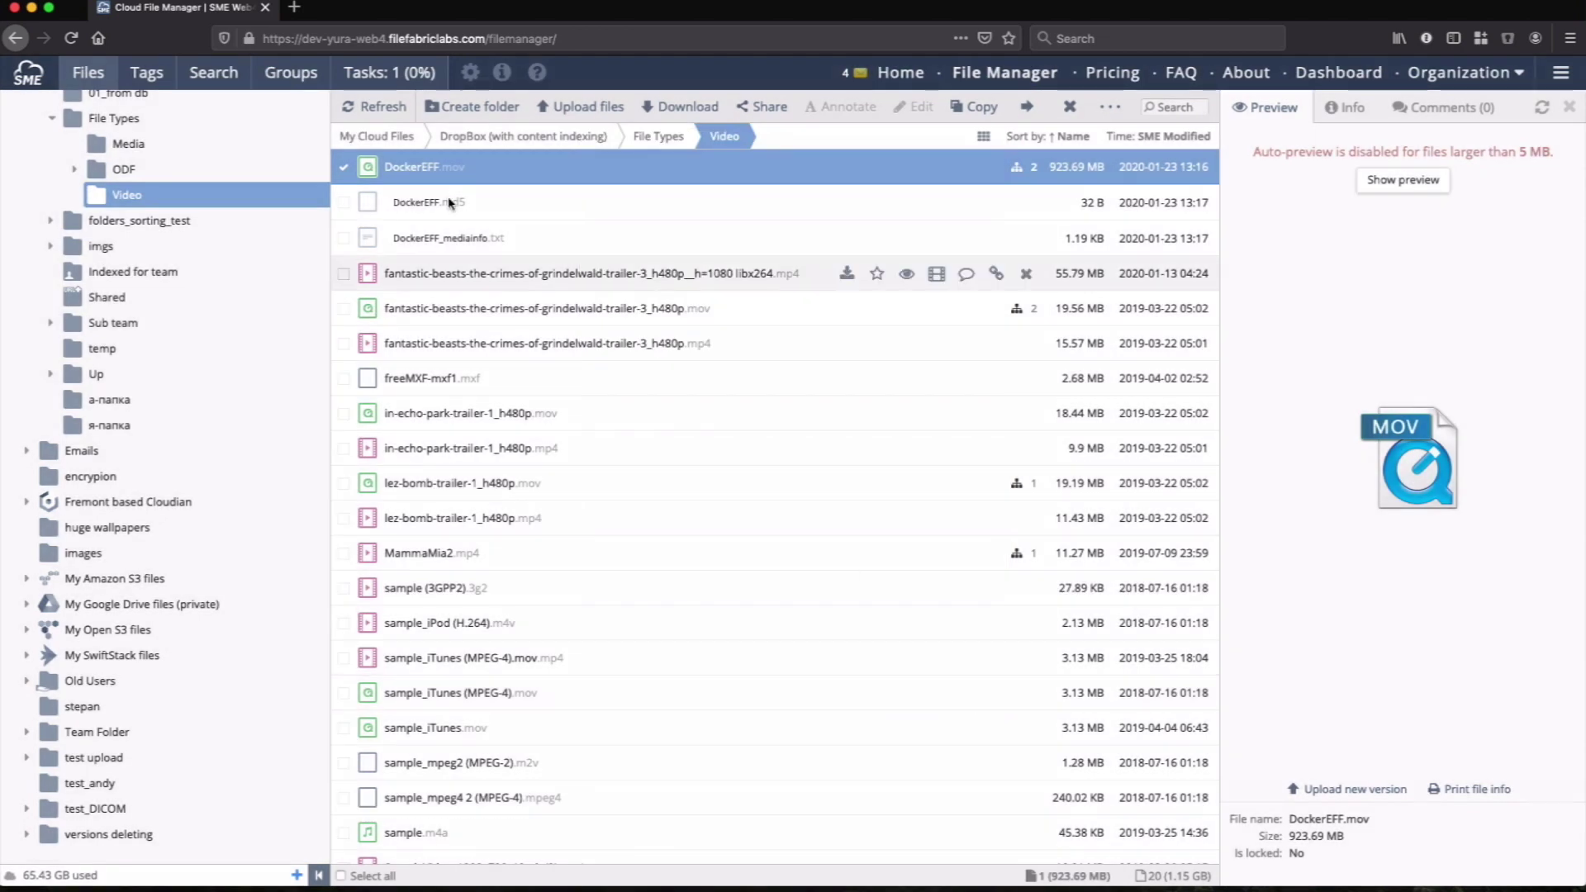
Check the transcode task, then confirm DockerEFF__h=720 libx264.mp4 (15.37 MB) appears in Video
left_click(384, 82)
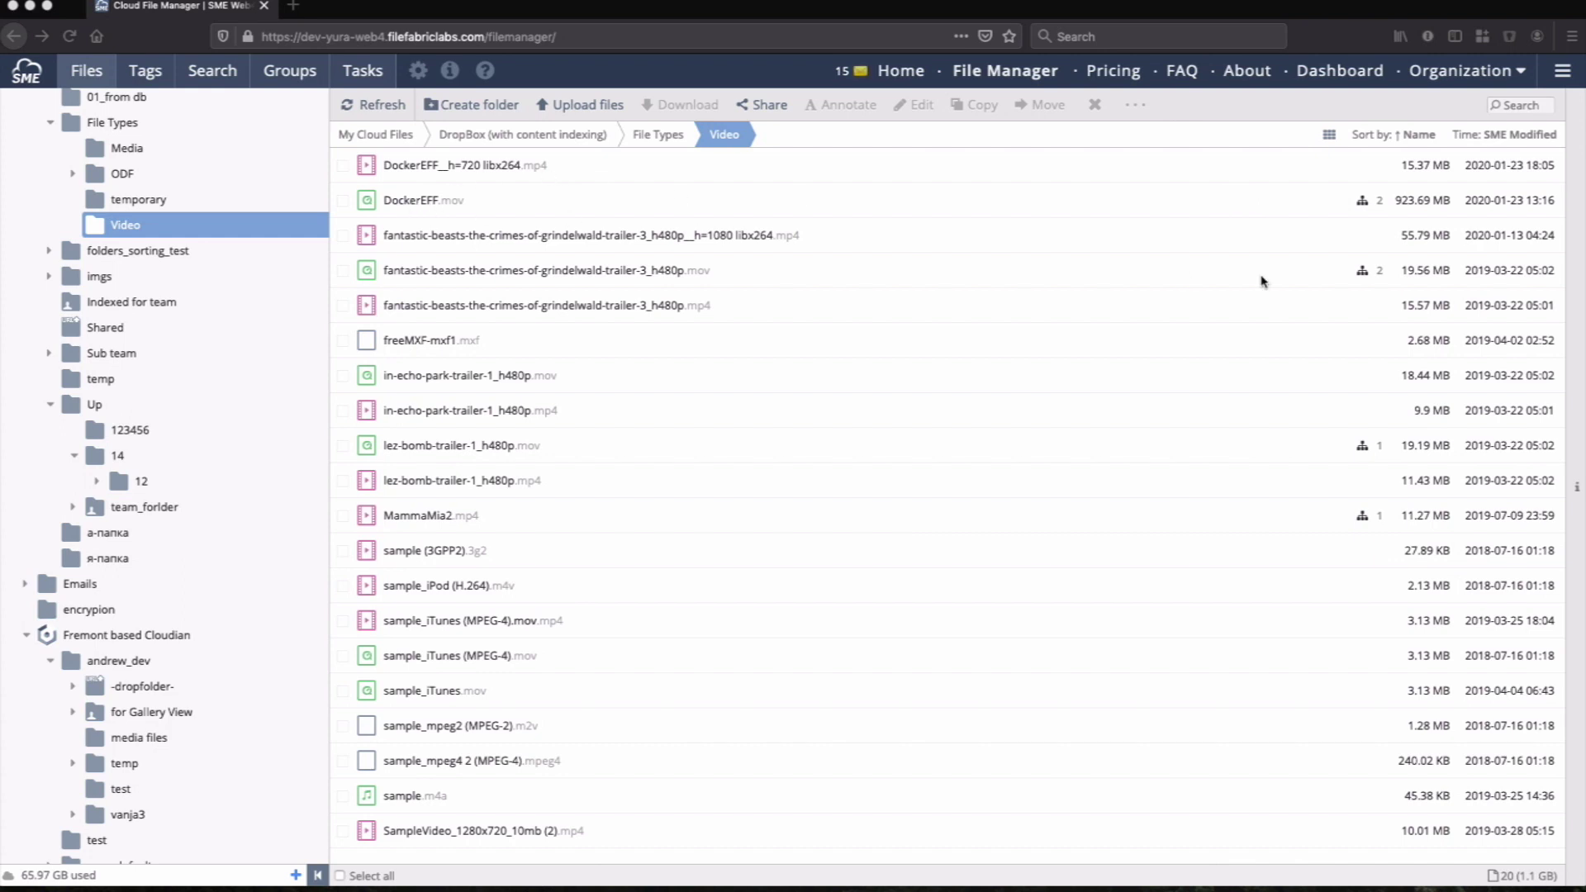
left_click(1374, 205)
left_click(1373, 205)
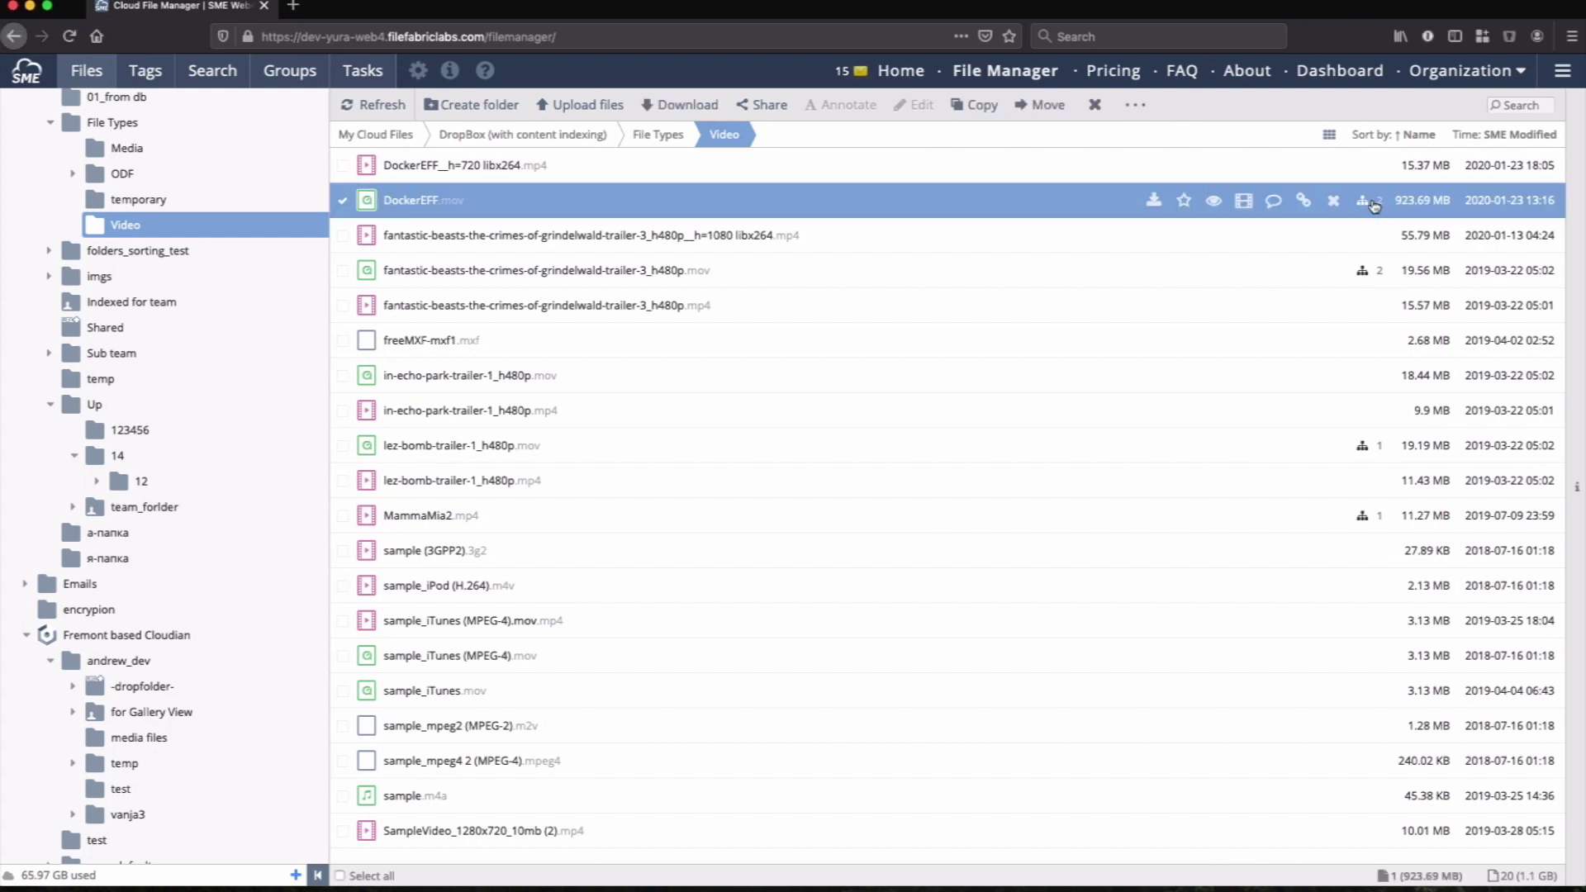
left_click(1374, 204)
left_click(341, 202)
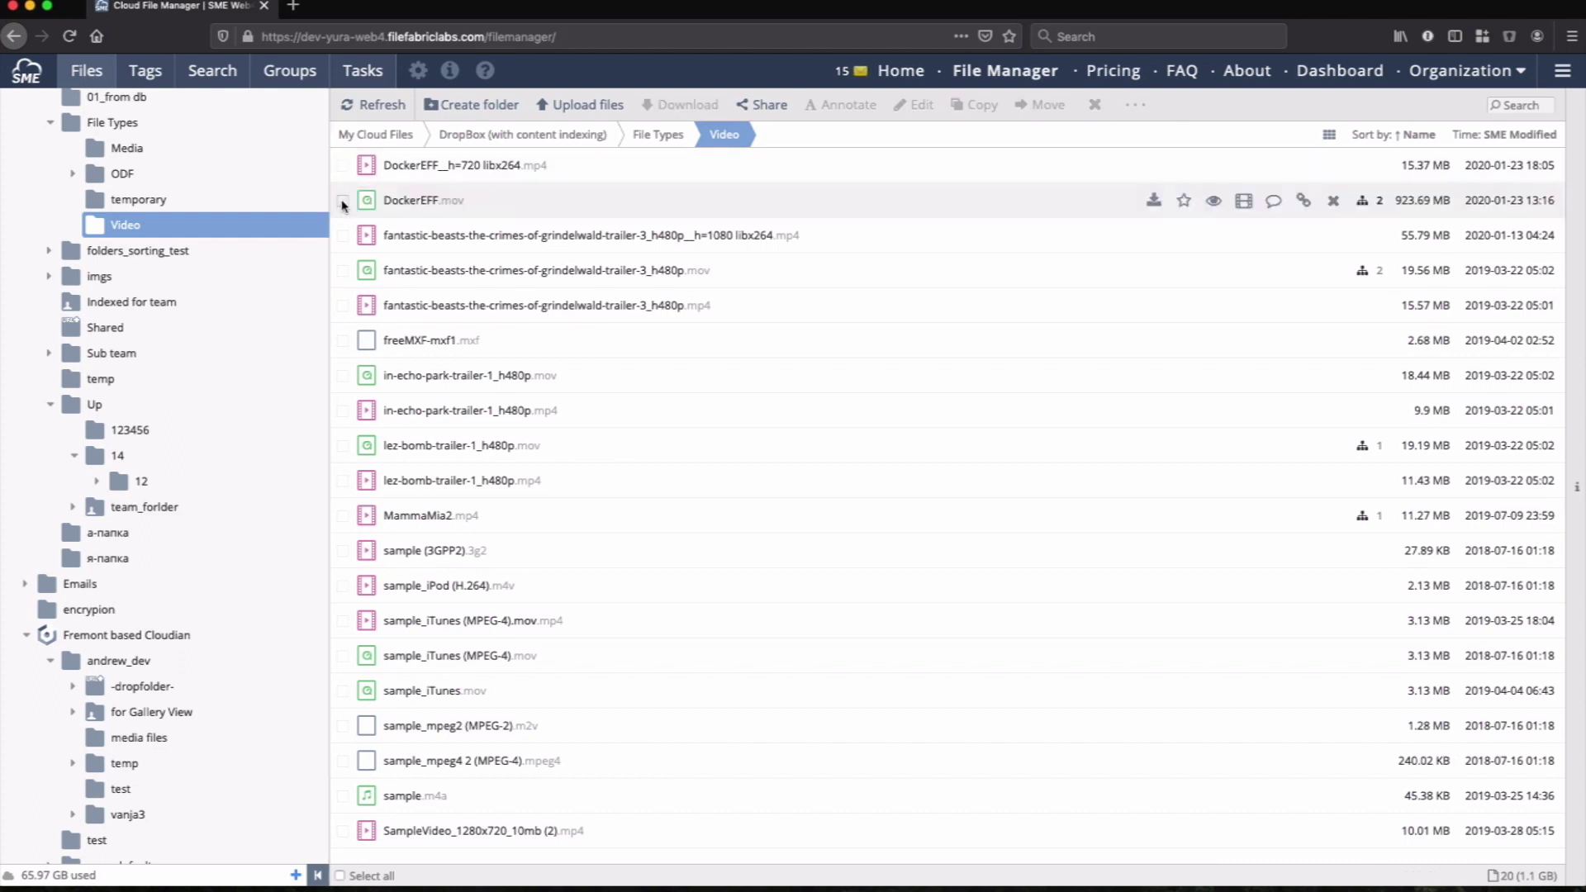
right_click(784, 171)
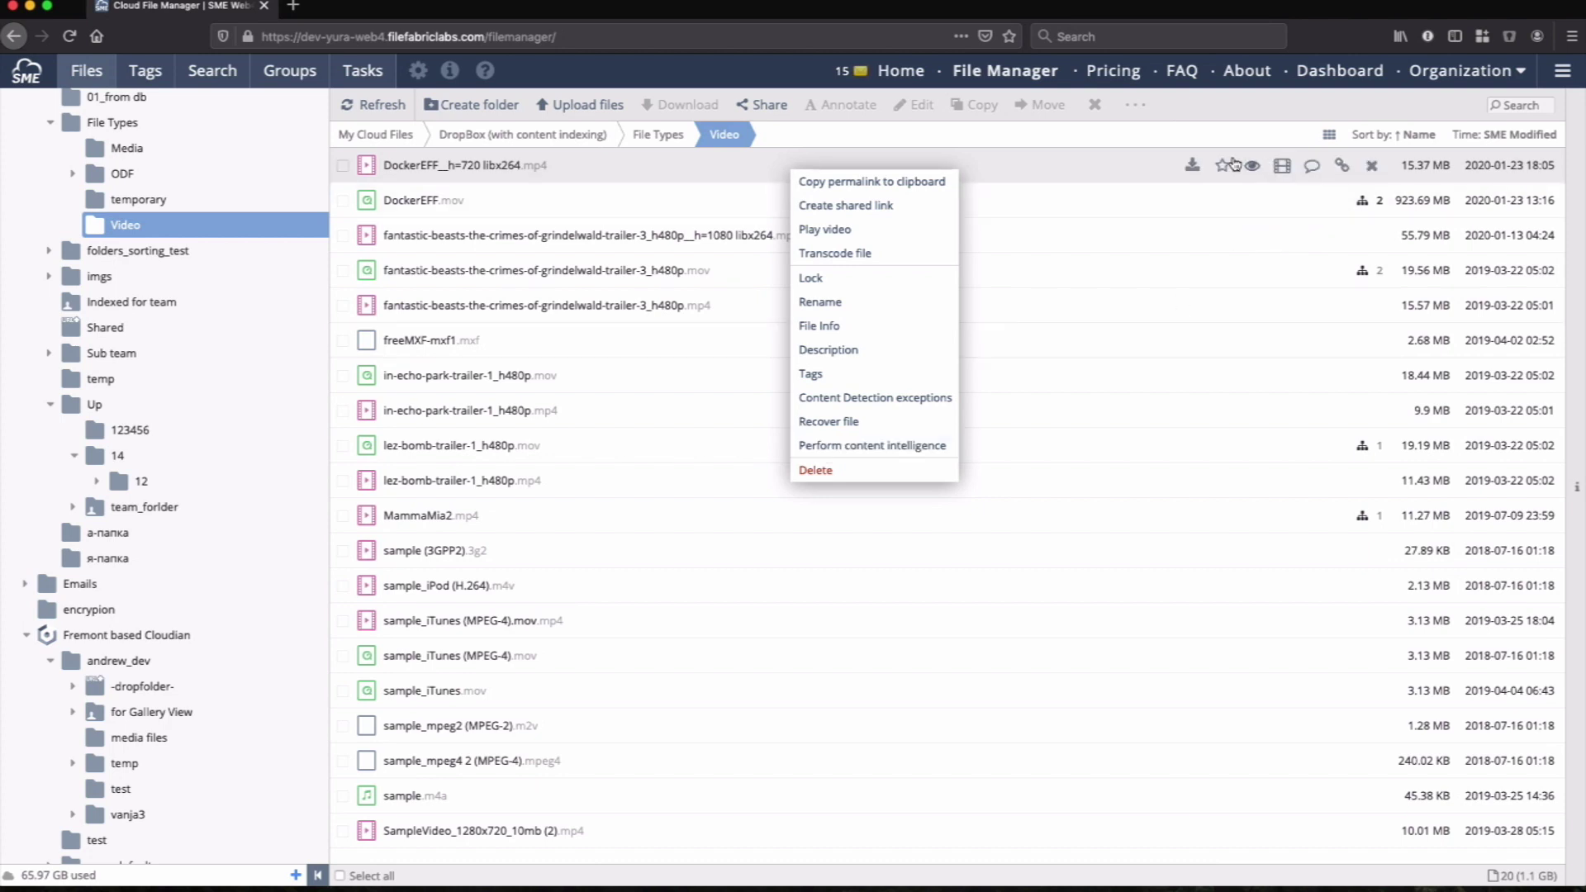
left_click(1283, 168)
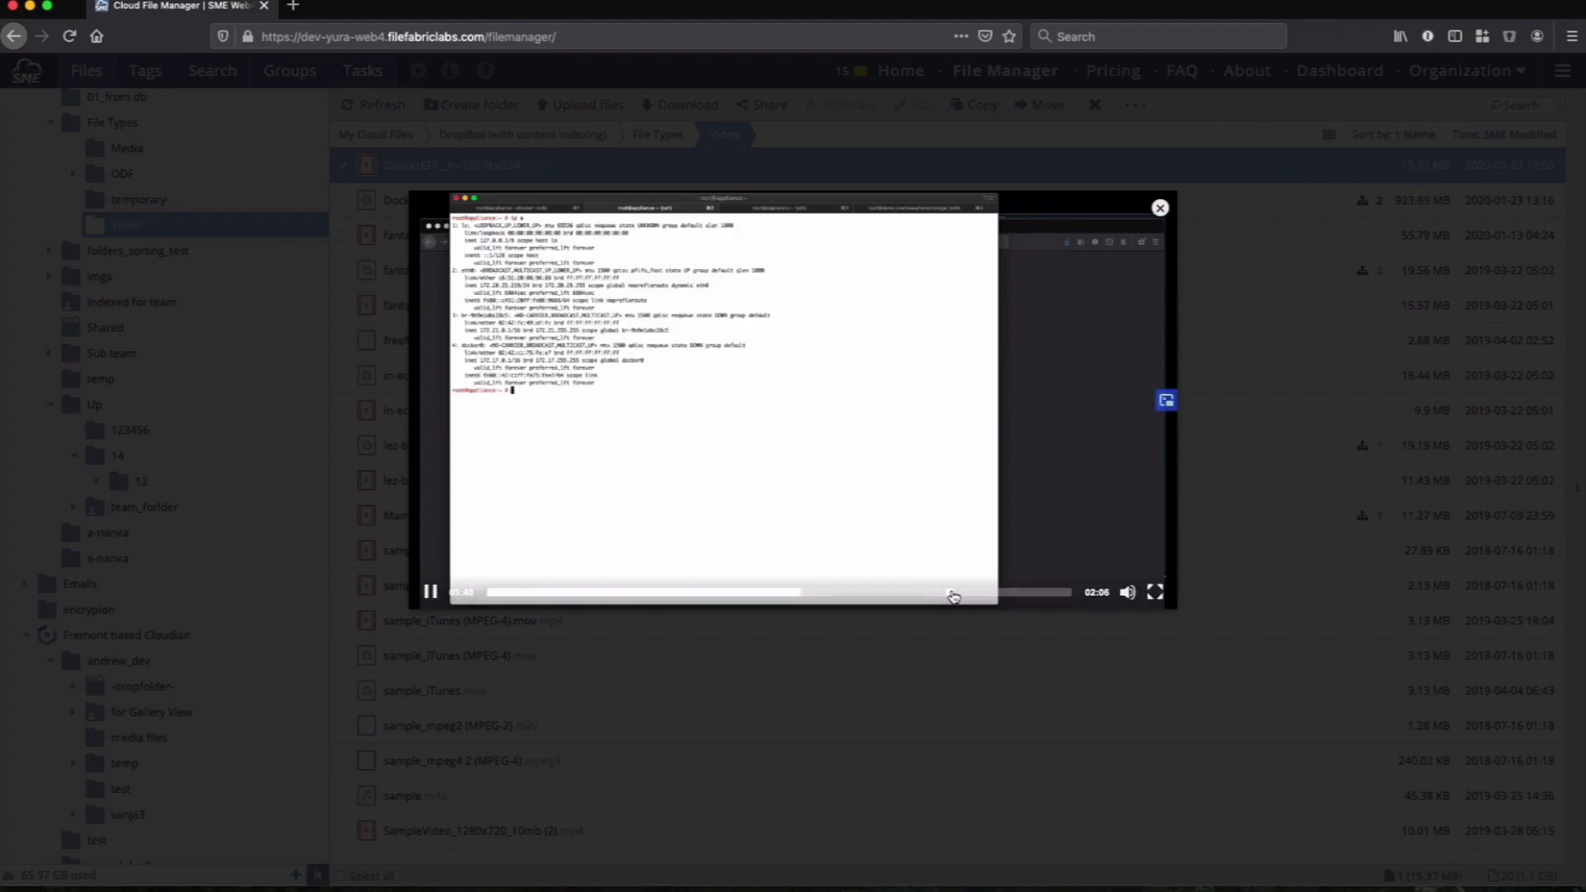
left_click_drag(975, 590, 990, 595)
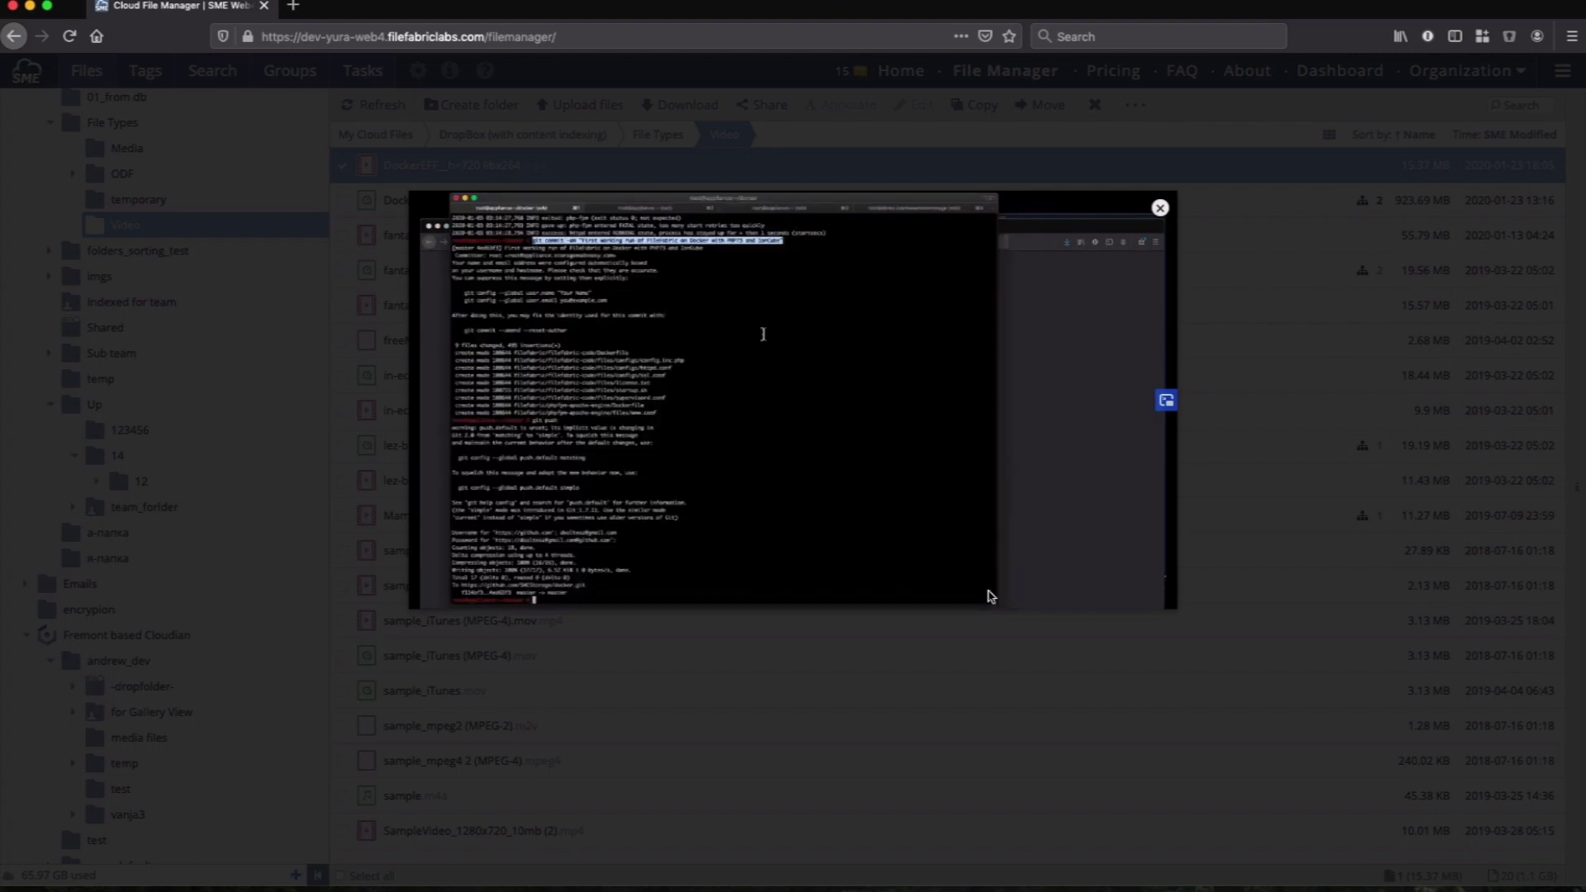
left_click(1030, 591)
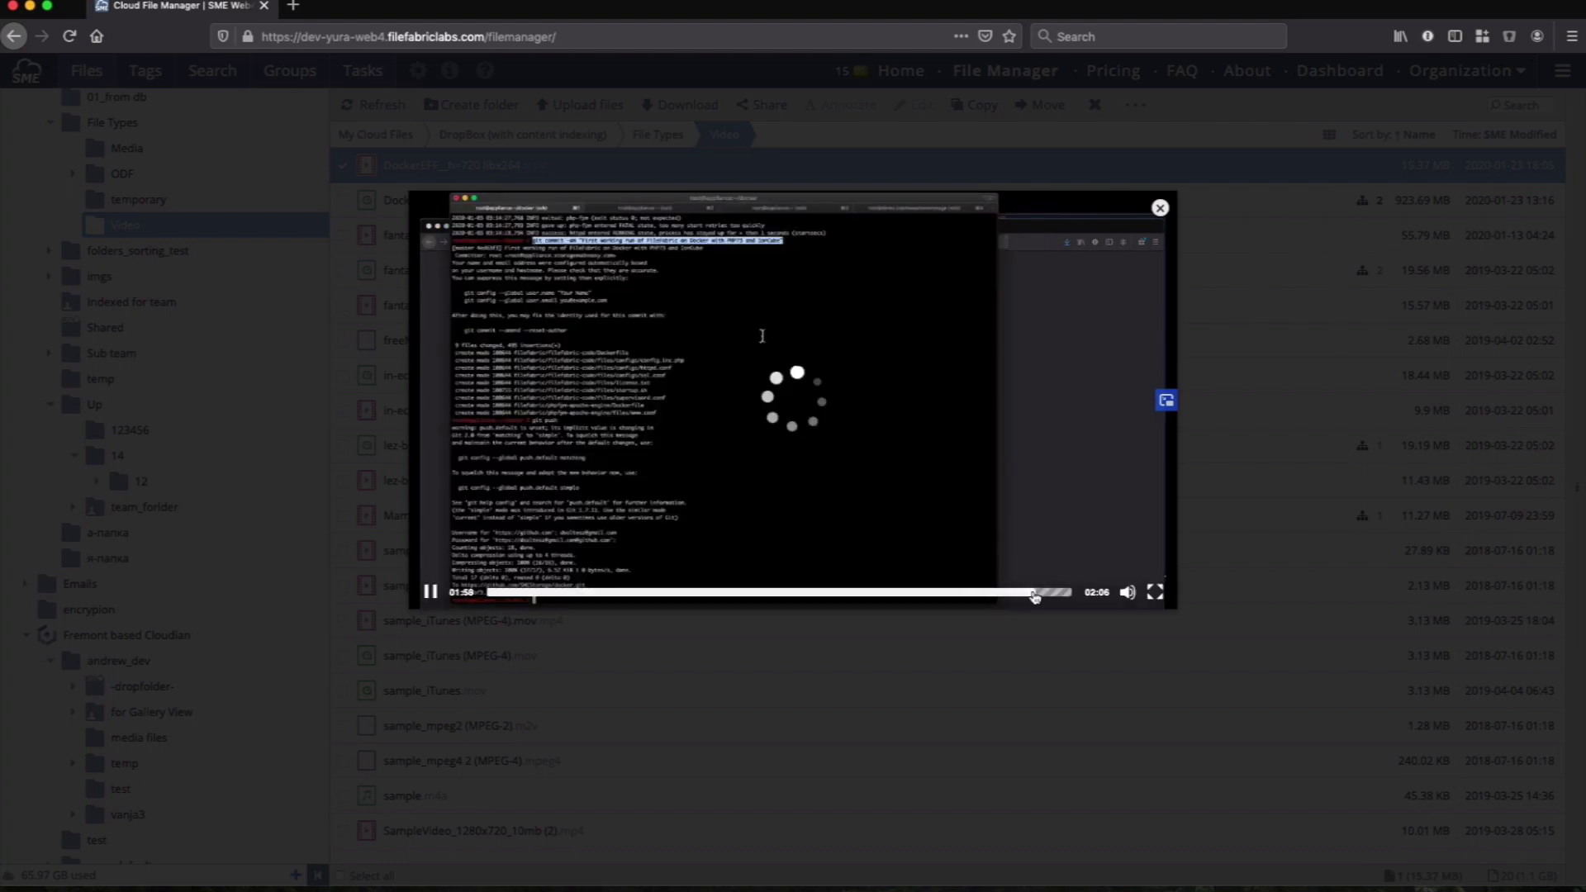
left_click(718, 593)
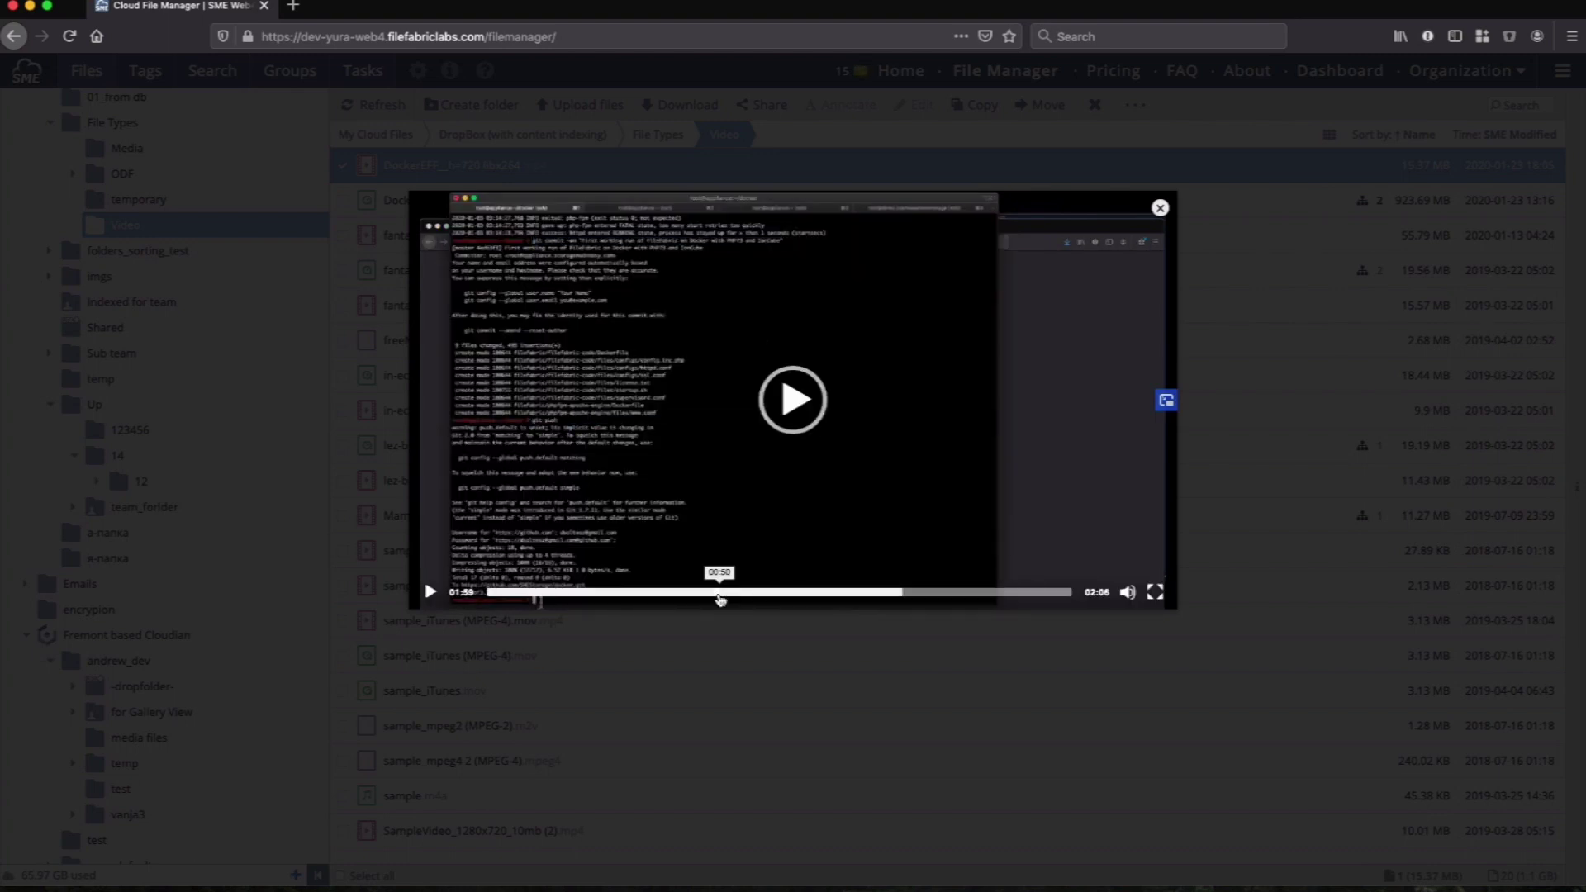
left_click(1159, 208)
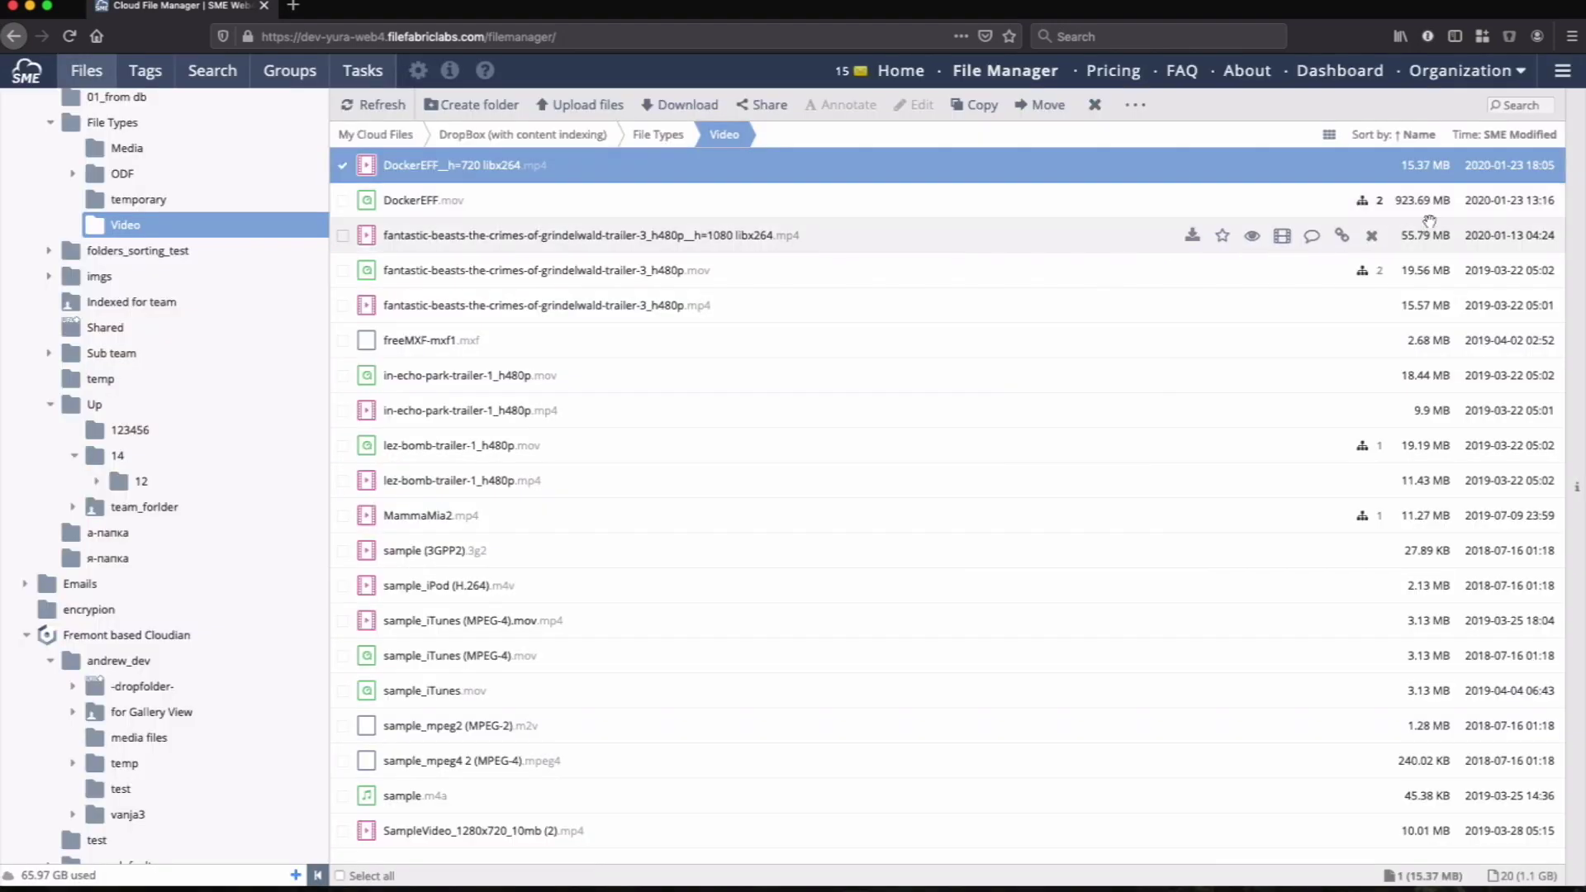